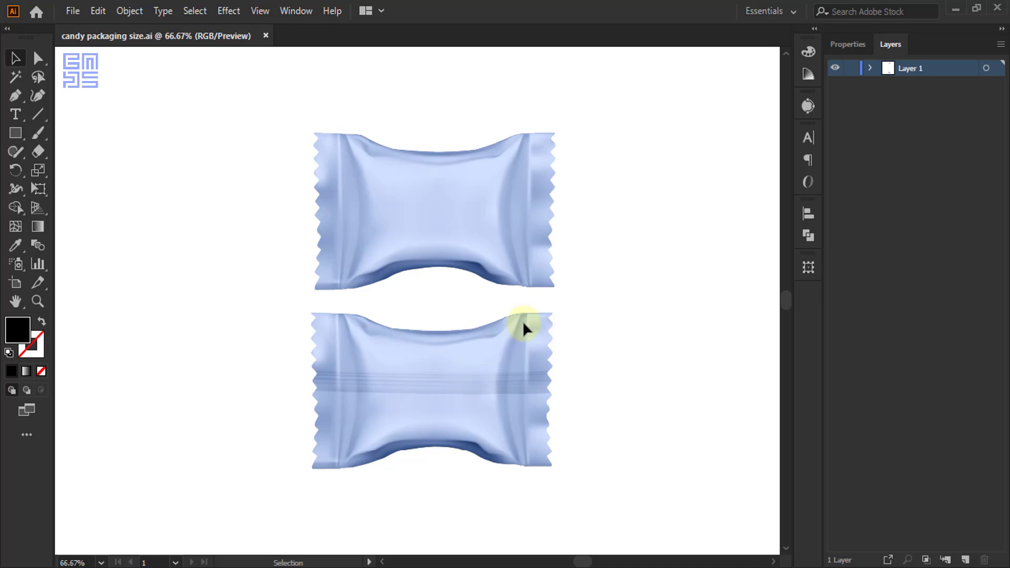
Step: Start a new document from the blank Print presets
scroll(577, 295, "down", 2)
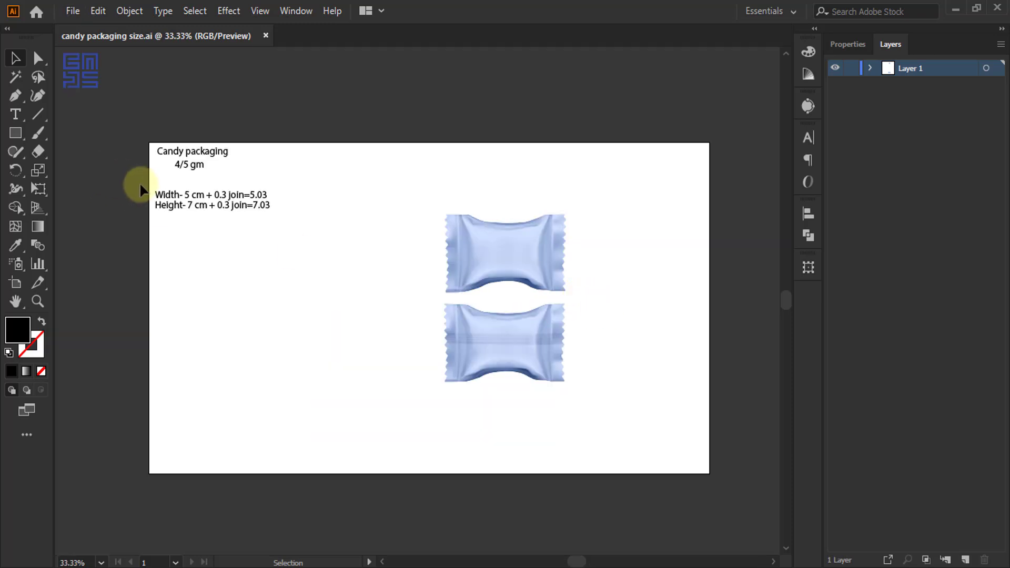
scroll(141, 188, "up", 3)
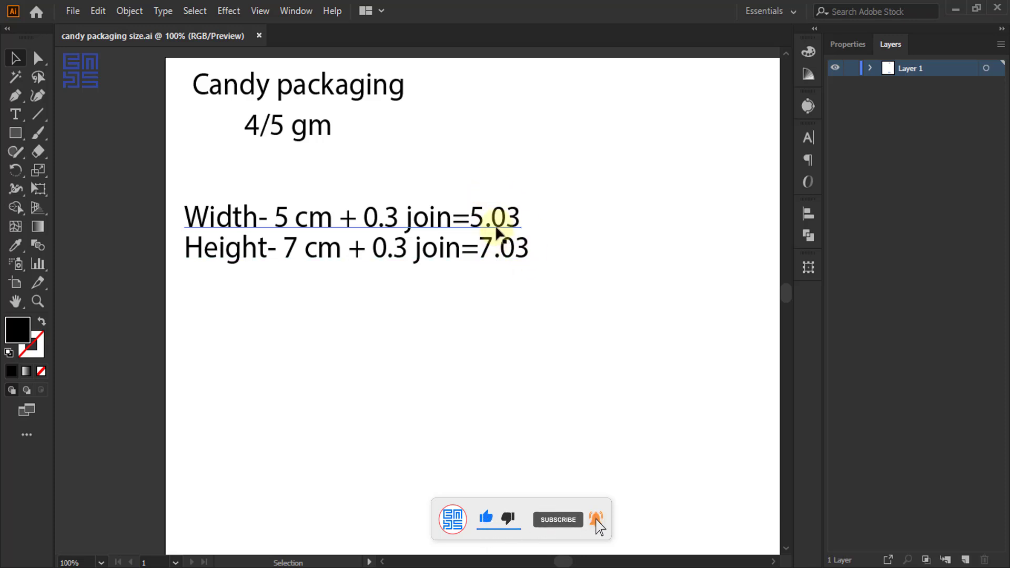
left_click(78, 11)
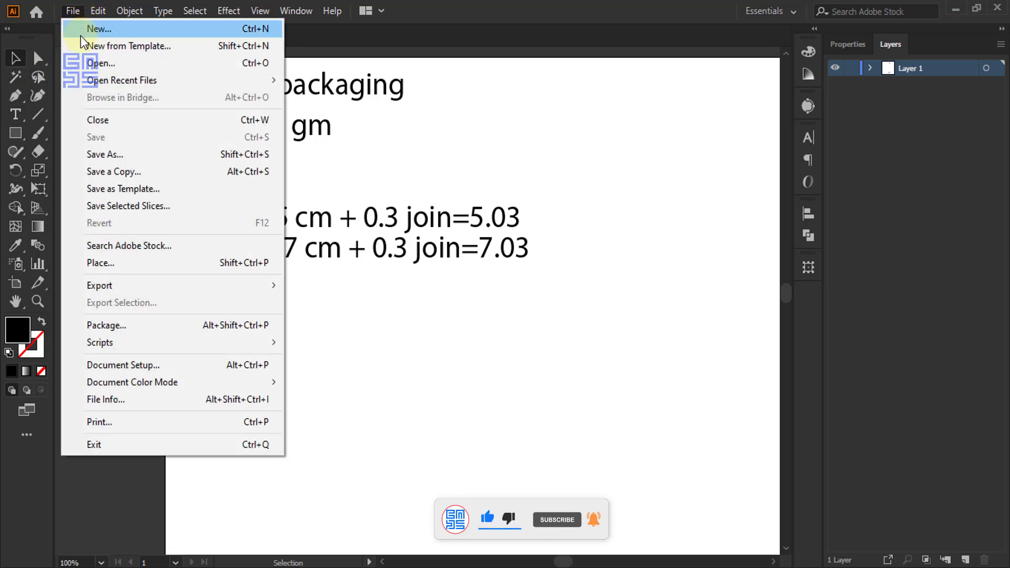
left_click(81, 33)
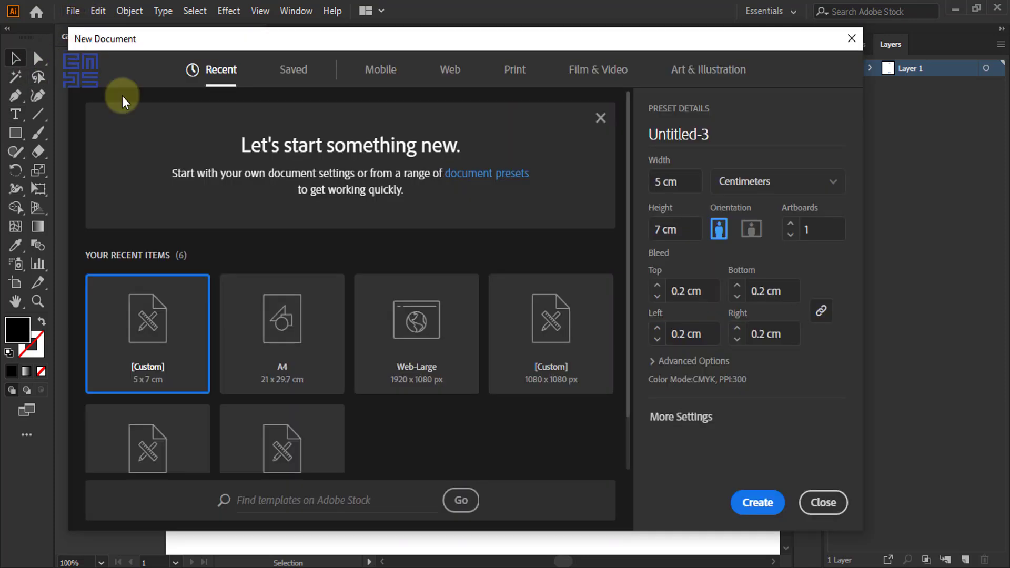
left_click(512, 71)
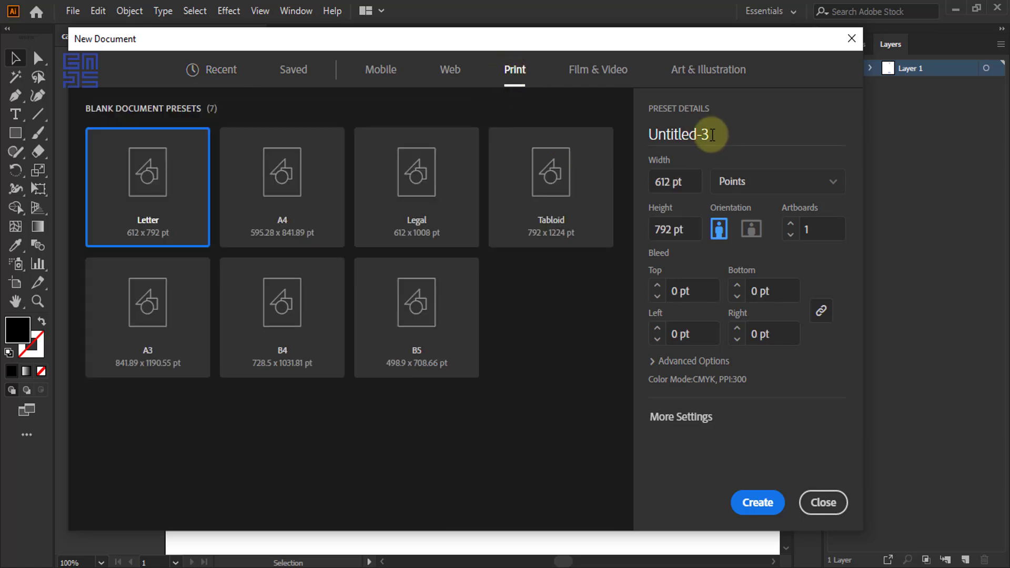
Step: Name the document 'candy packaing layout' and set its units to Centimeters
key("BackSpace")
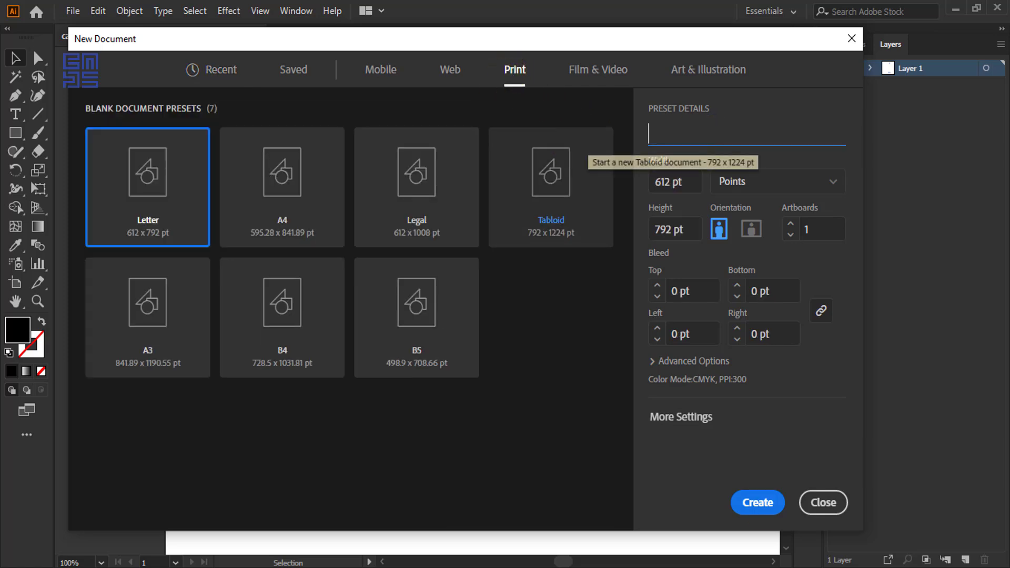
type("candy")
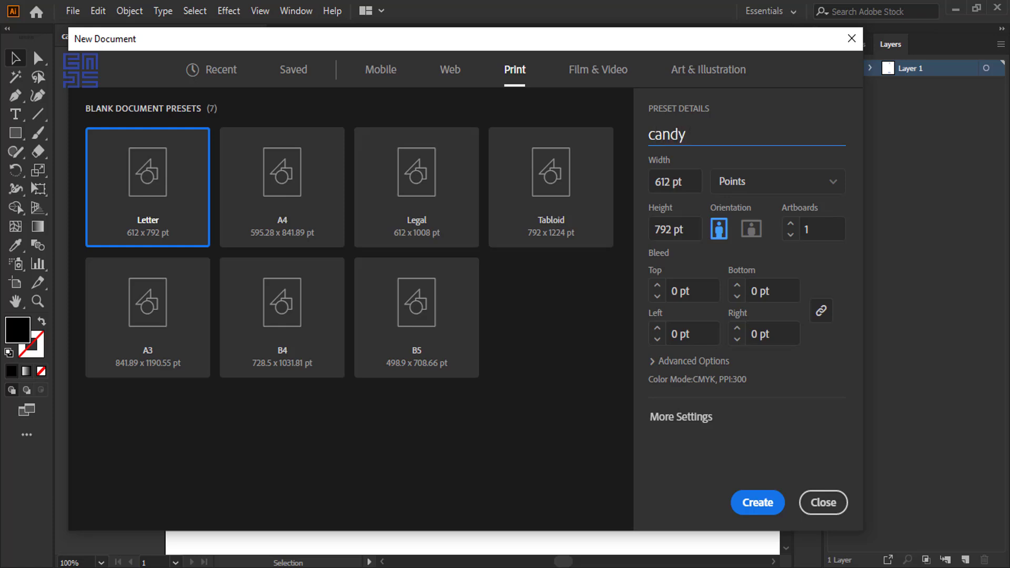
type(" pa")
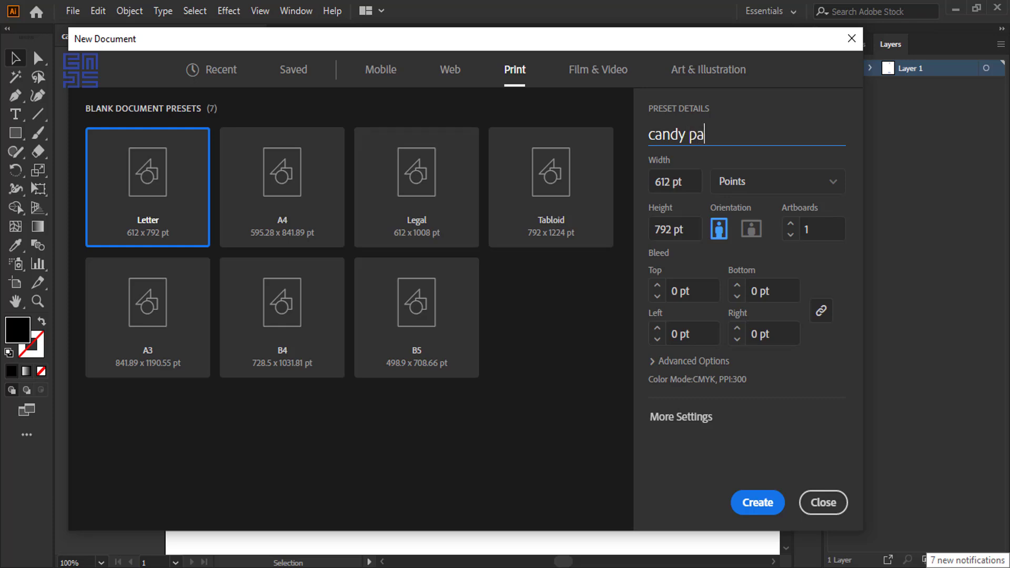
type("ckaing ")
type("lay")
type("out")
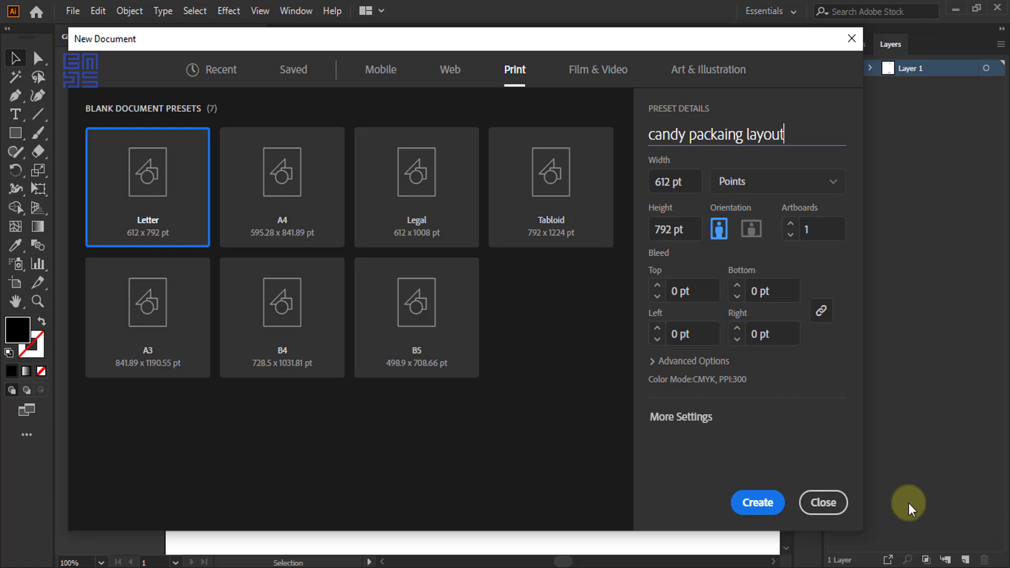
left_click(761, 193)
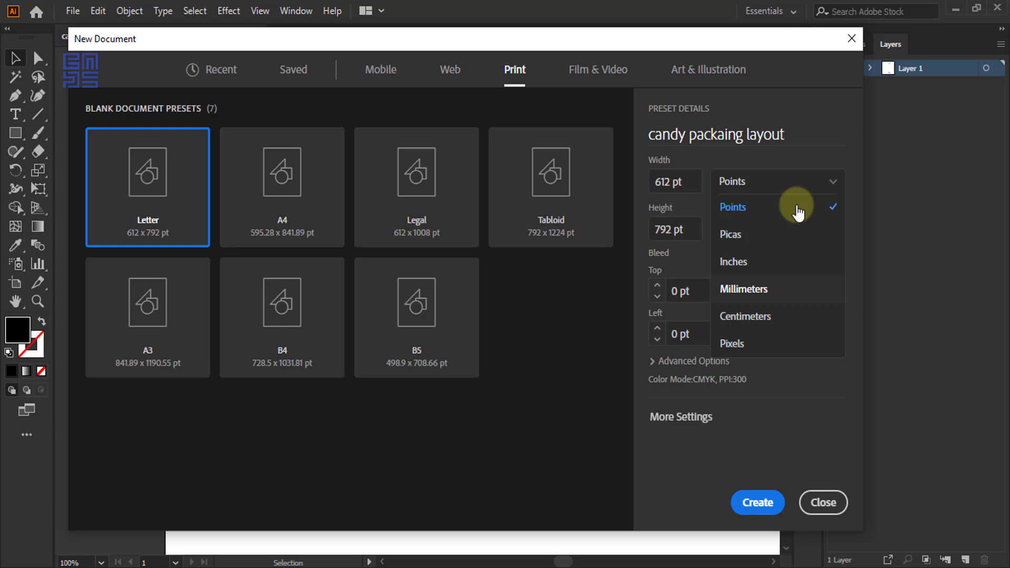
left_click(770, 317)
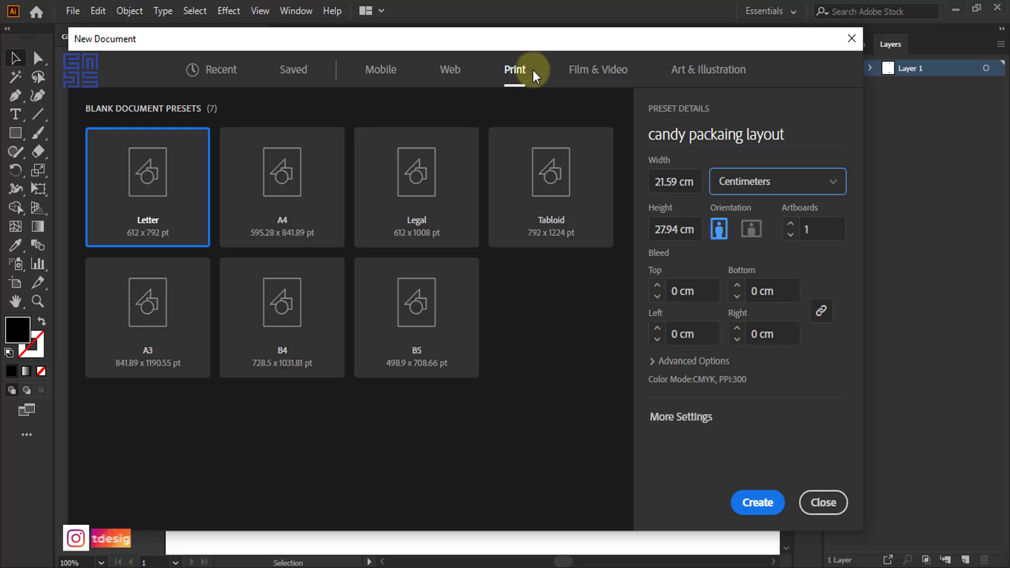
Step: Set the document size to 5.03 cm wide by 7.03 cm high
mouse_move(532, 39)
left_mouse_down()
mouse_move(574, 337)
mouse_move(567, 302)
left_mouse_up()
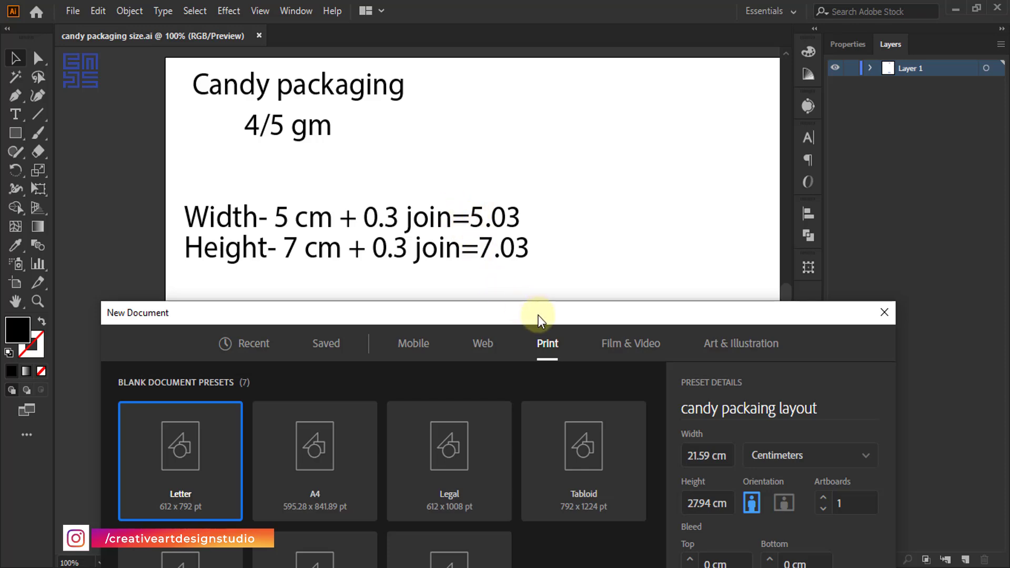
left_click_drag(575, 312, 530, 66)
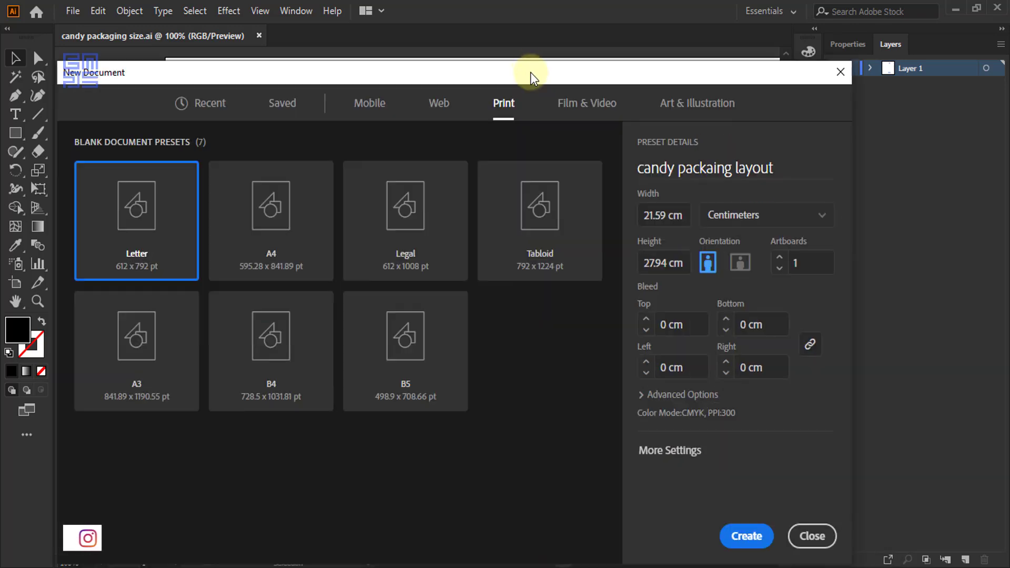
double_click(655, 209)
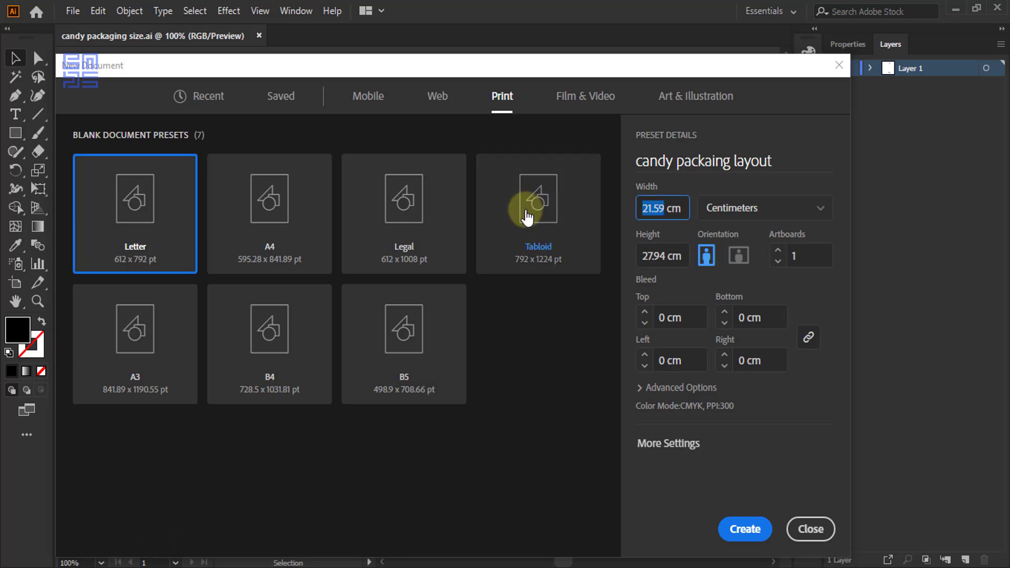
type("5.")
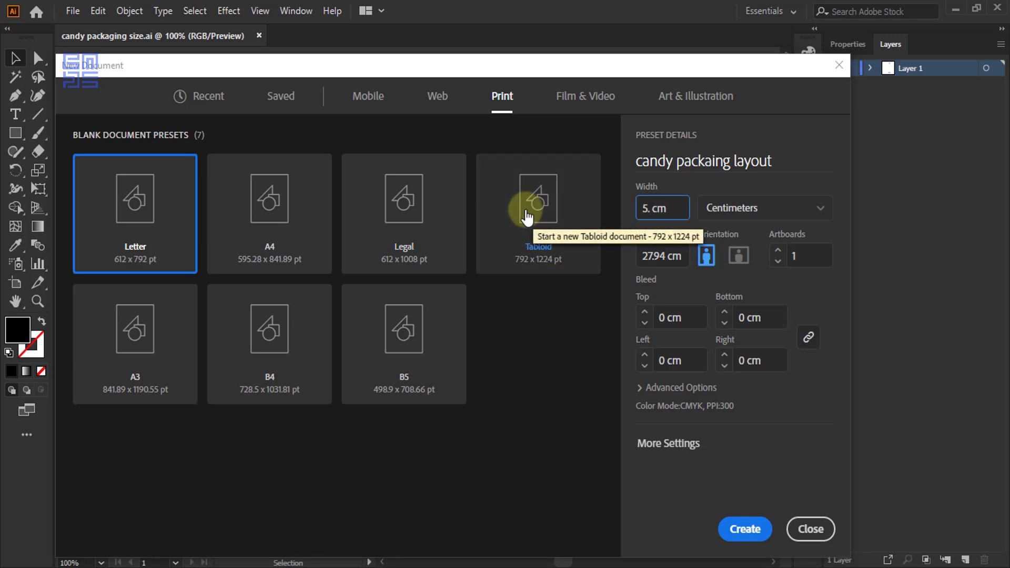
type("03")
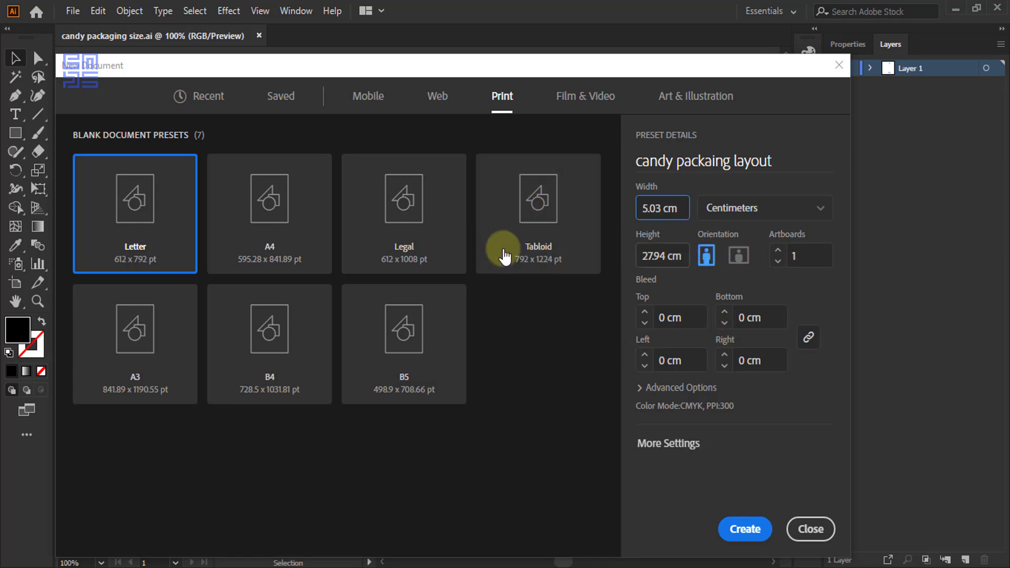
key("Tab")
type("7")
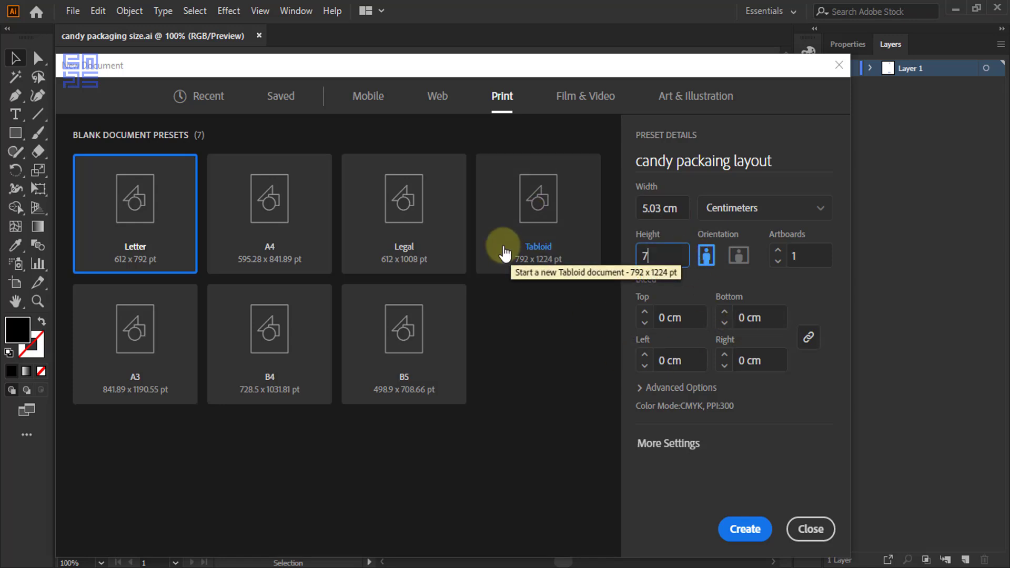
type(".03")
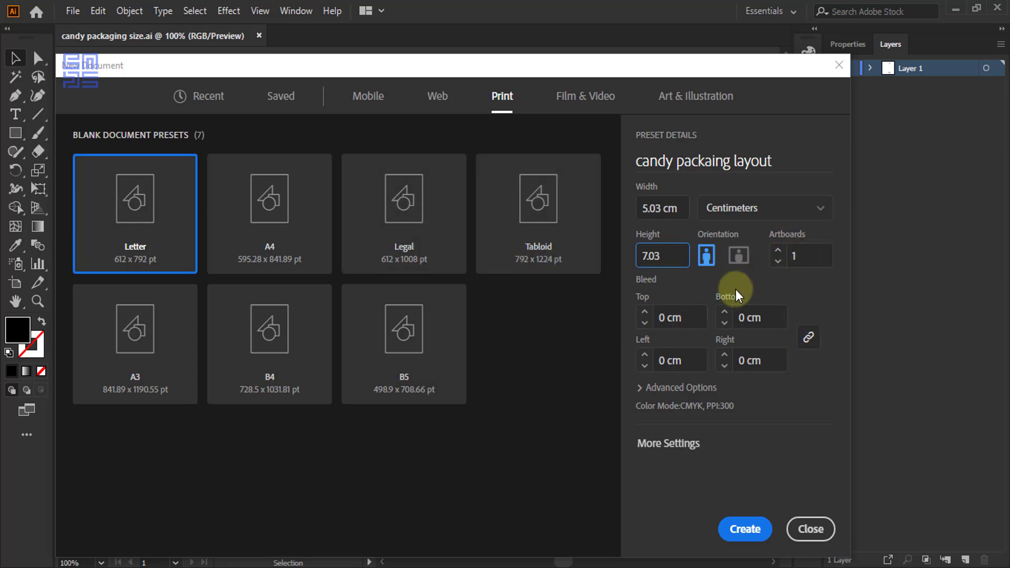
Step: Give the document 0.2 cm bleed on all sides and create it
left_click(666, 317)
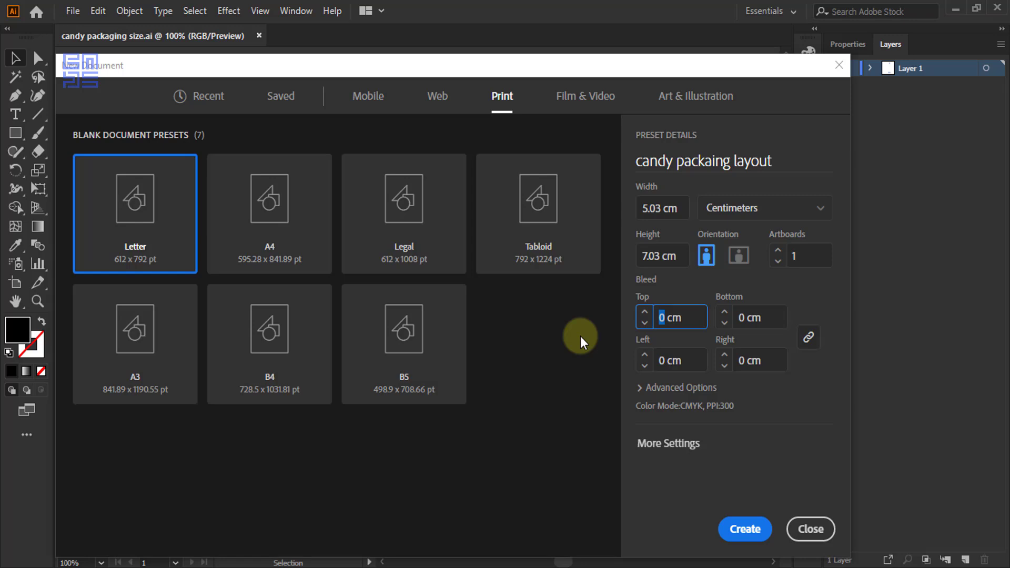
type("0.")
type("3")
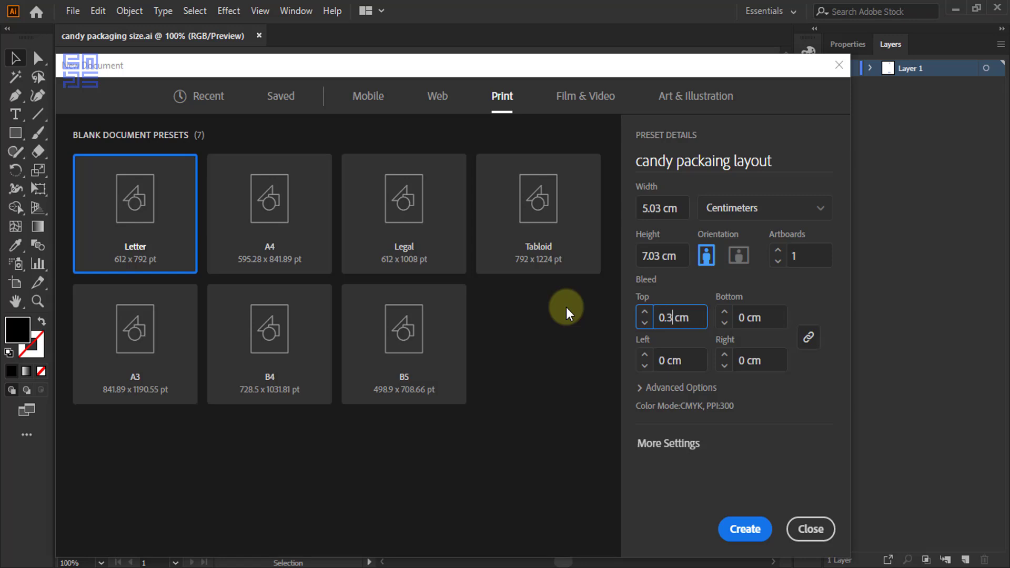
key("BackSpace")
type("2")
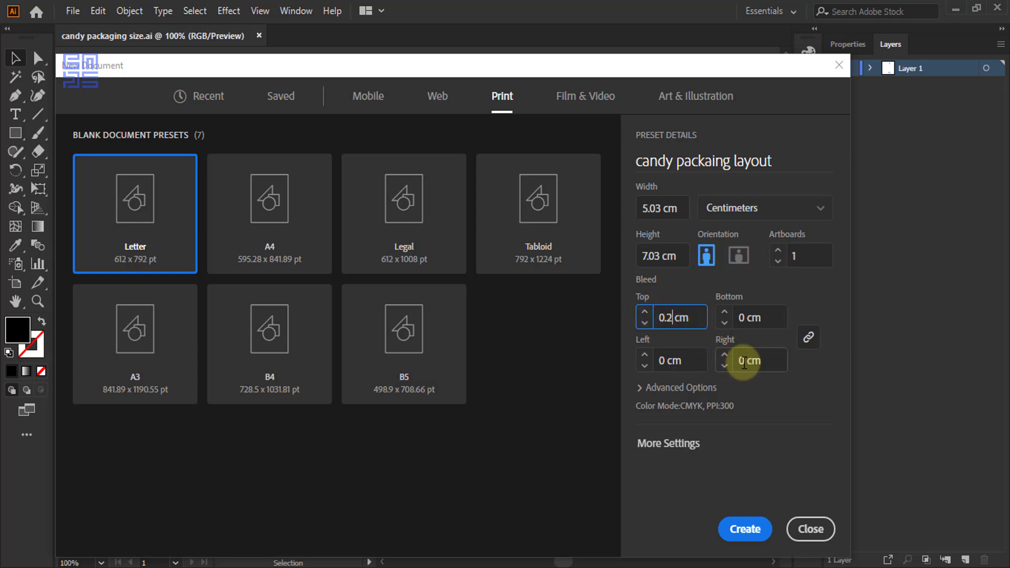
left_click(747, 363)
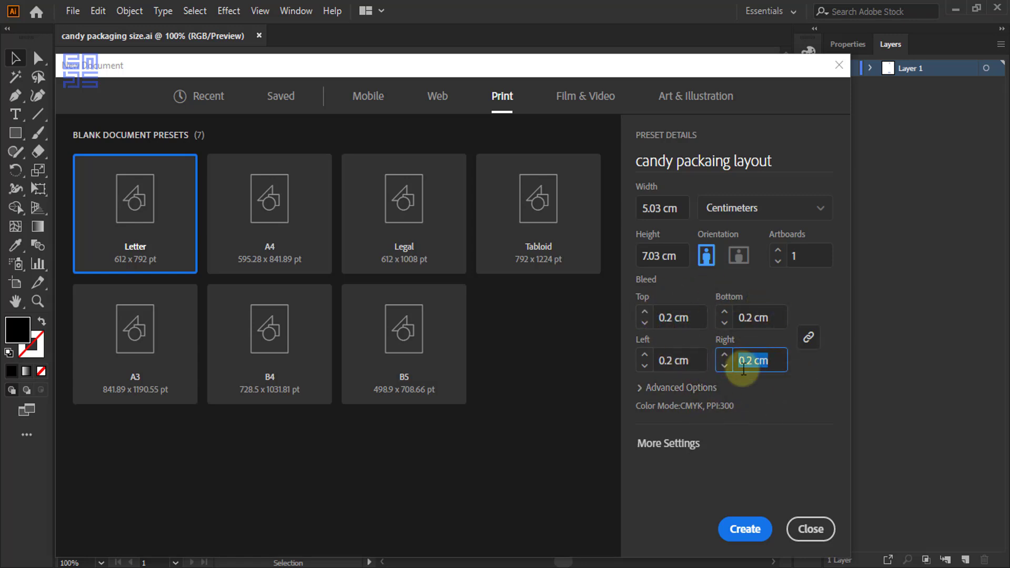
left_click(642, 387)
scroll(656, 448, "down", 1)
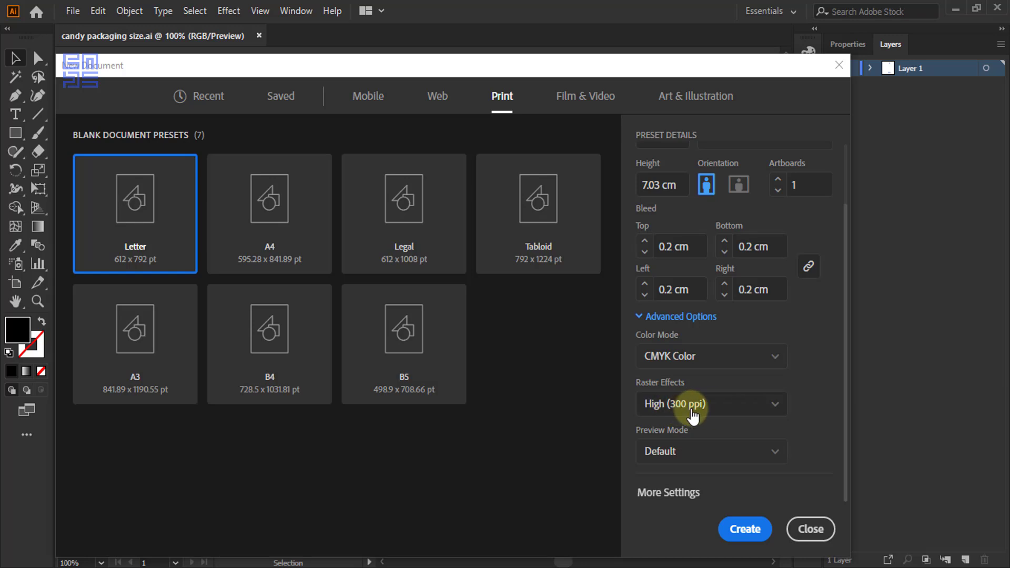
left_click(652, 493)
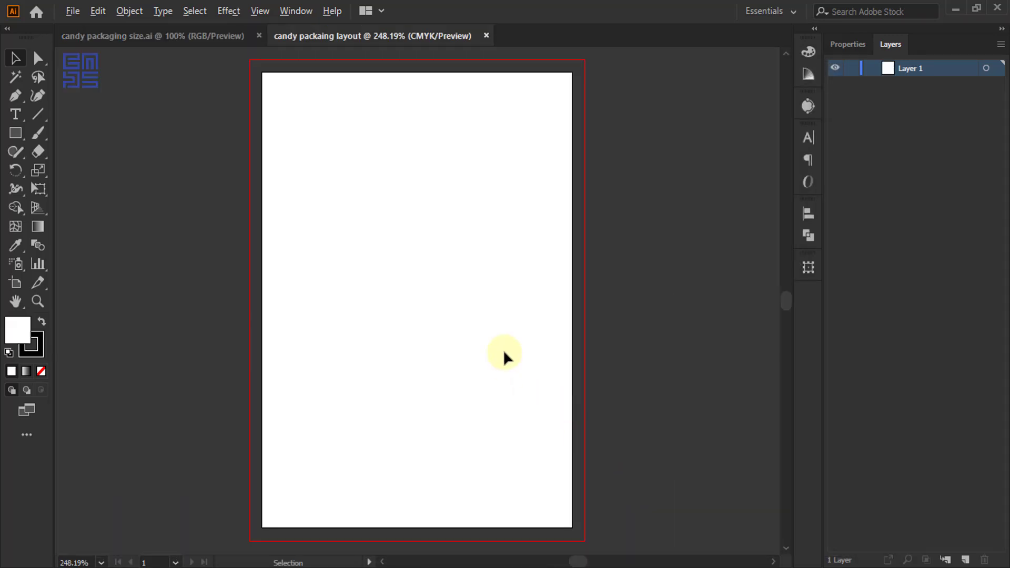
Step: Draw a rectangle covering the whole bleed area
scroll(507, 349, "down", 1)
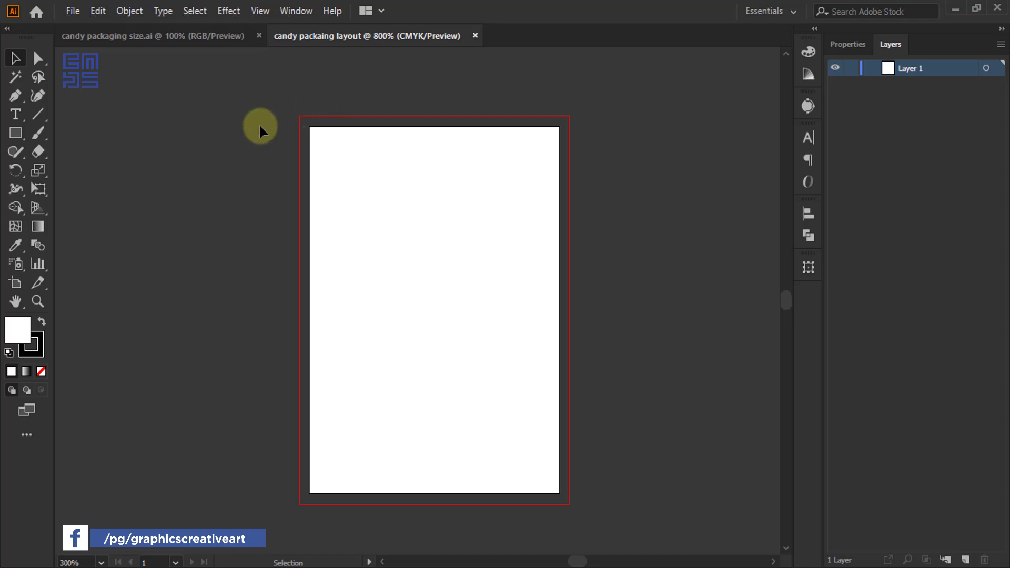
scroll(253, 140, "up", 4)
scroll(295, 126, "down", 3)
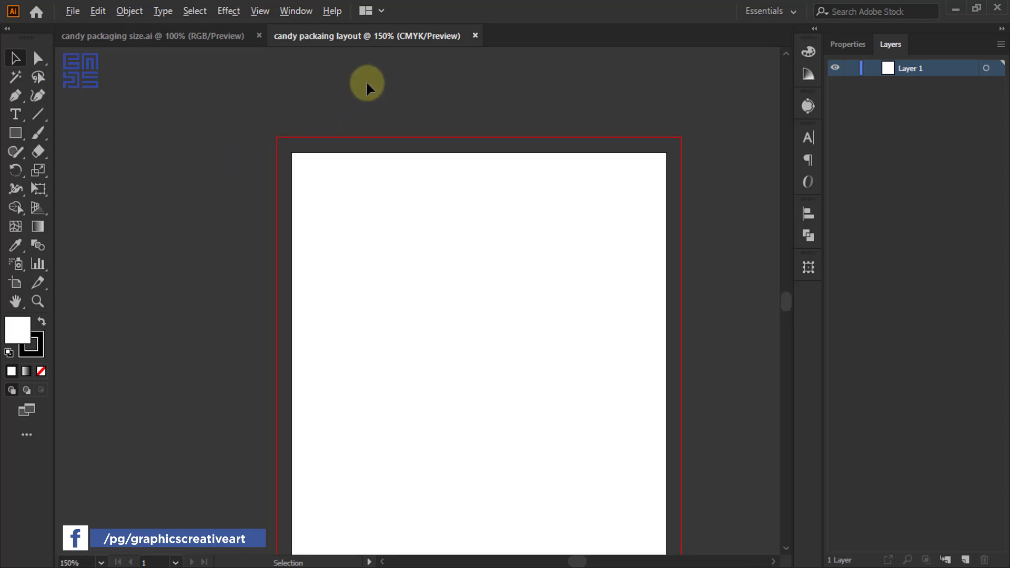
scroll(365, 81, "down", 2)
scroll(366, 83, "up", 1)
left_click(15, 133)
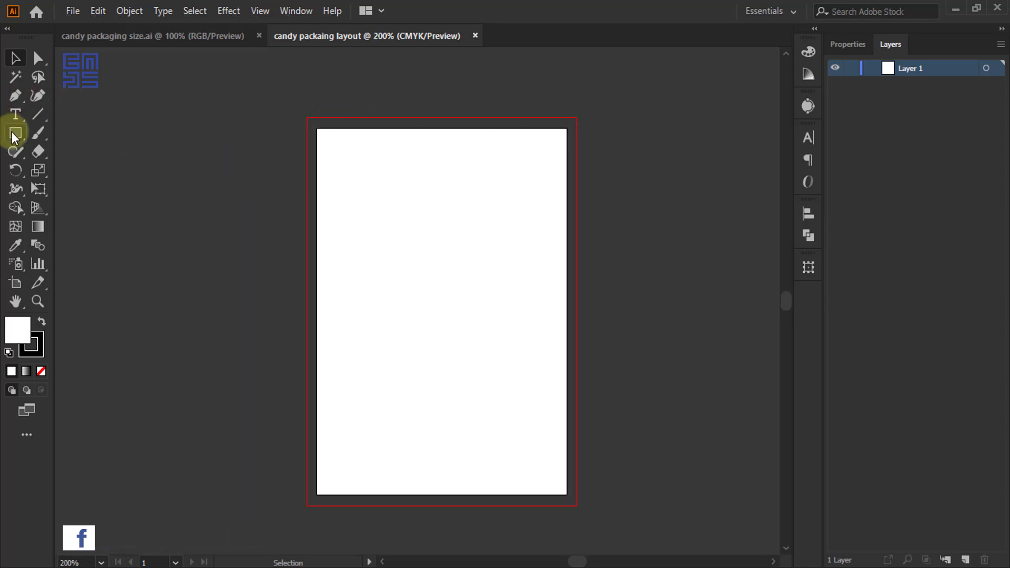
mouse_move(308, 119)
left_mouse_down()
mouse_move(550, 497)
mouse_move(578, 507)
left_mouse_up()
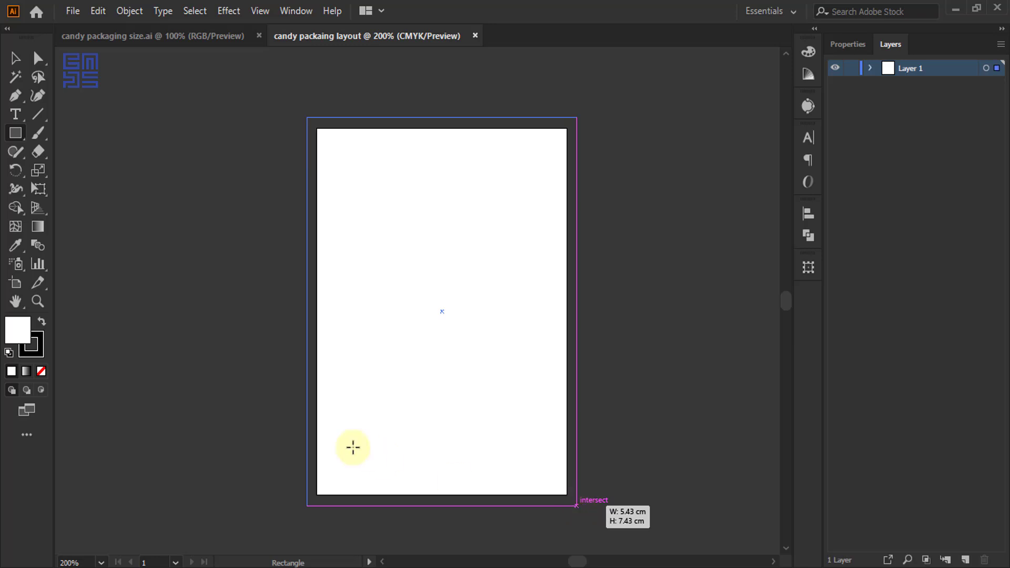
Step: Color the rectangle light blue using HSB sliders: H 208, S 72, B 100
left_click(808, 52)
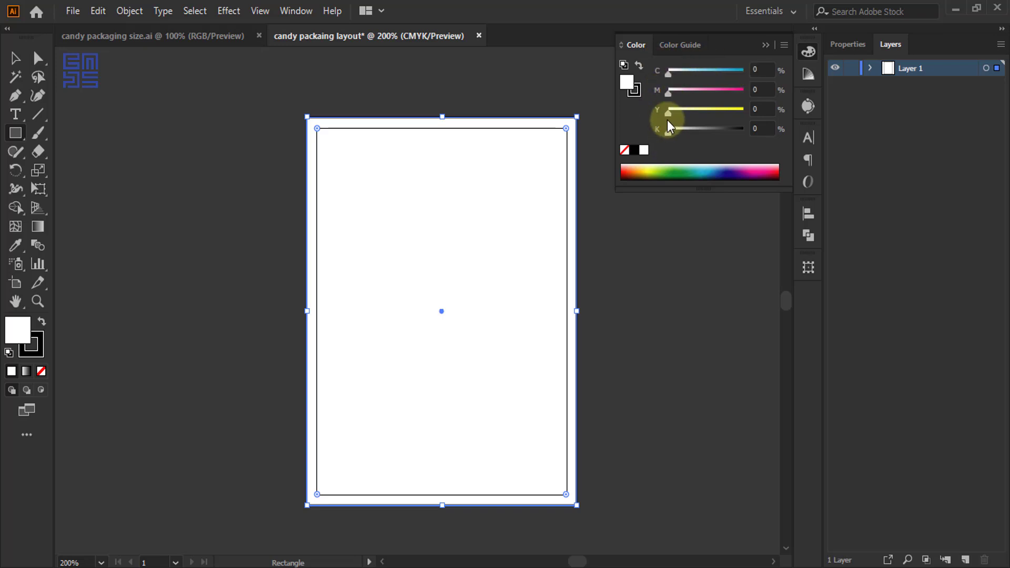
left_click(785, 45)
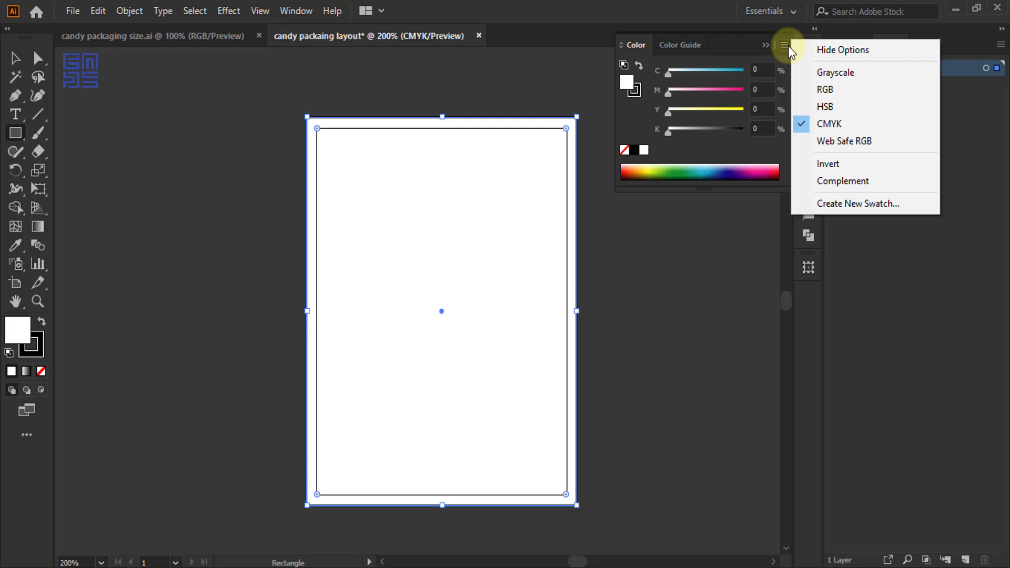
left_click(821, 107)
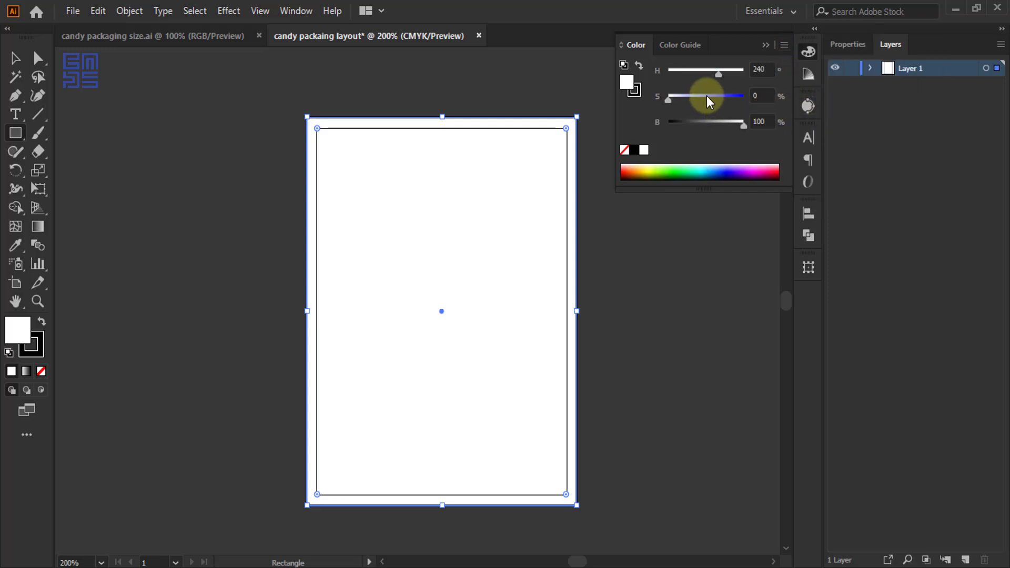
mouse_move(707, 97)
left_mouse_down()
mouse_move(744, 100)
mouse_move(707, 75)
left_mouse_up()
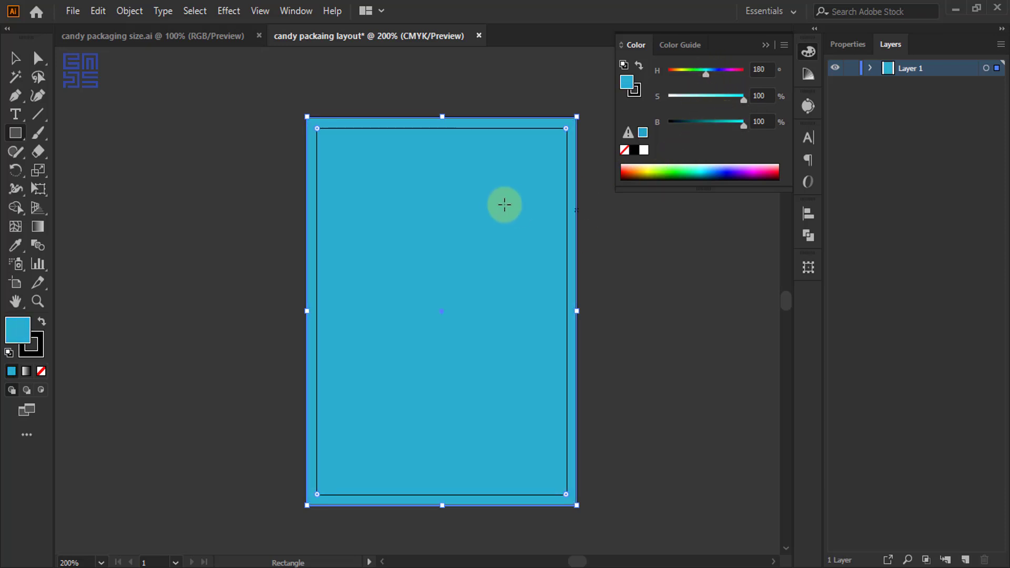
mouse_move(700, 71)
left_mouse_down()
mouse_move(712, 72)
mouse_move(723, 99)
left_mouse_up()
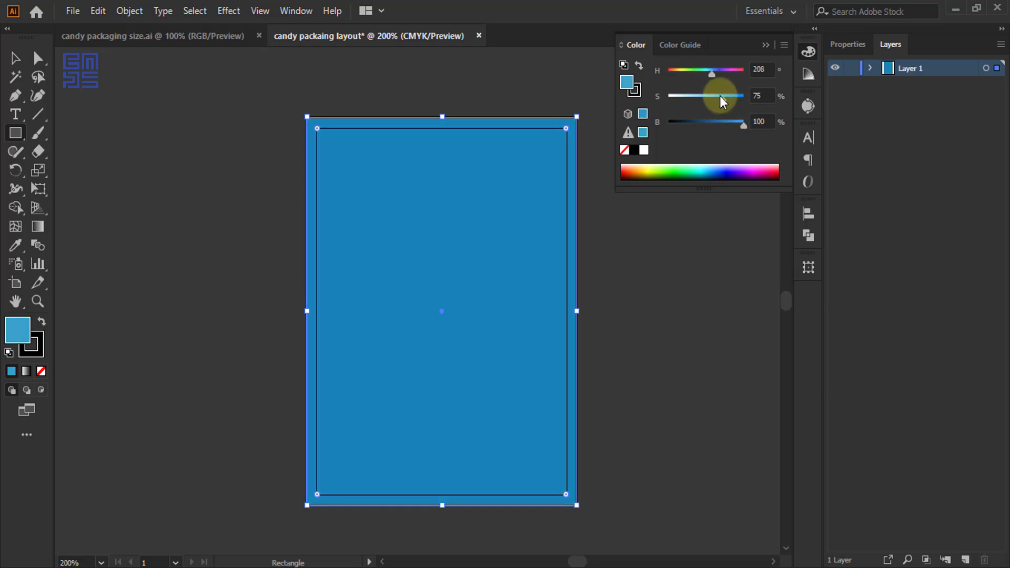
left_click(10, 58)
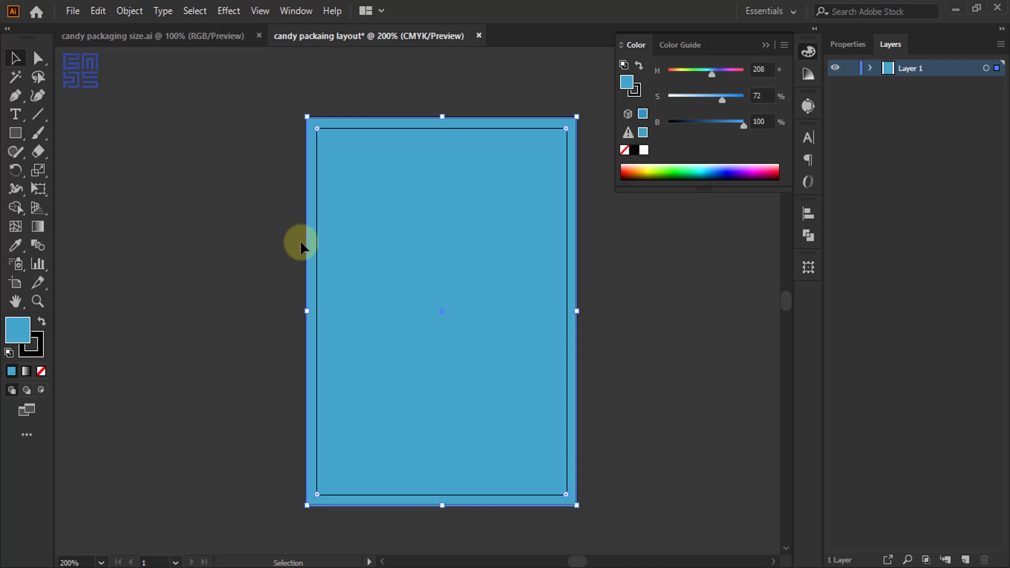
Step: Offset the blue rectangle's path inward by -0.2 cm to mark the trim line
scroll(356, 137, "up", 2)
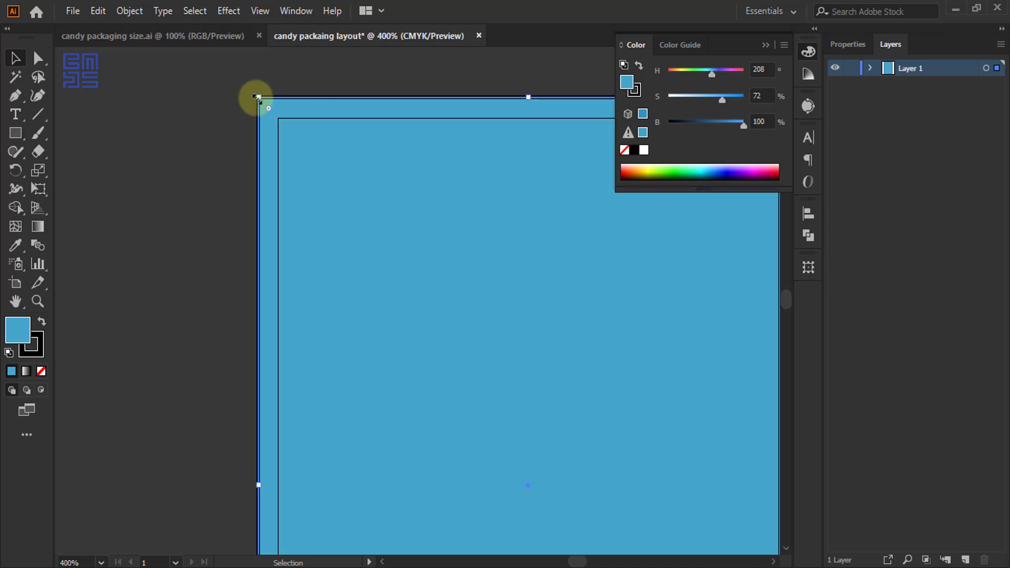
scroll(256, 98, "up", 3)
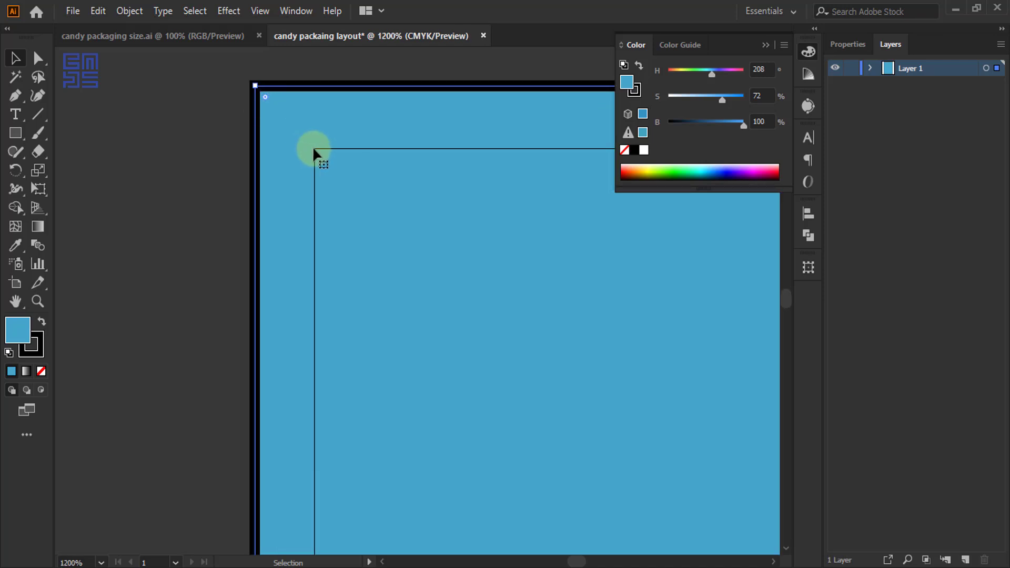
scroll(314, 150, "down", 3)
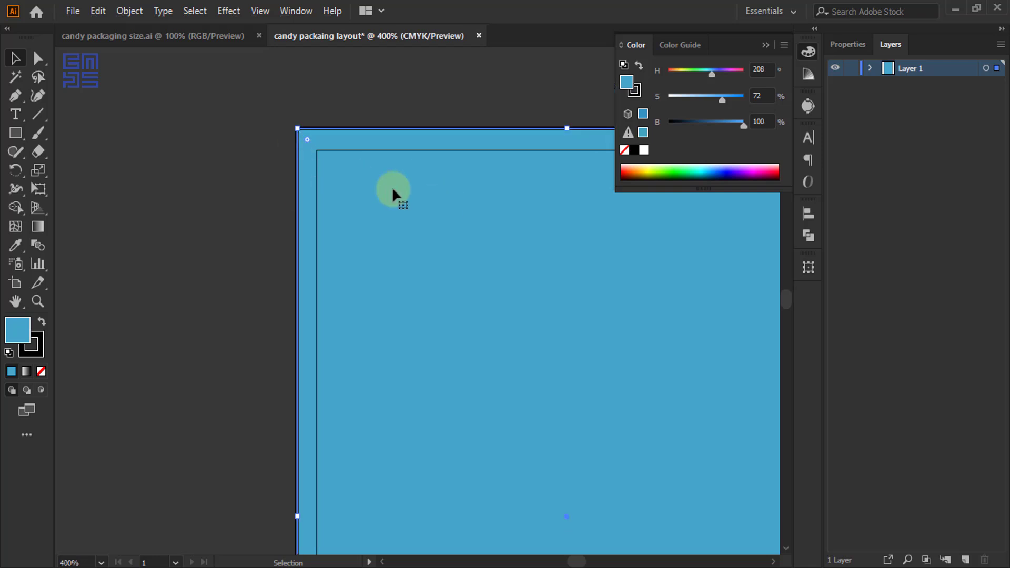
left_click(130, 10)
mouse_move(183, 377)
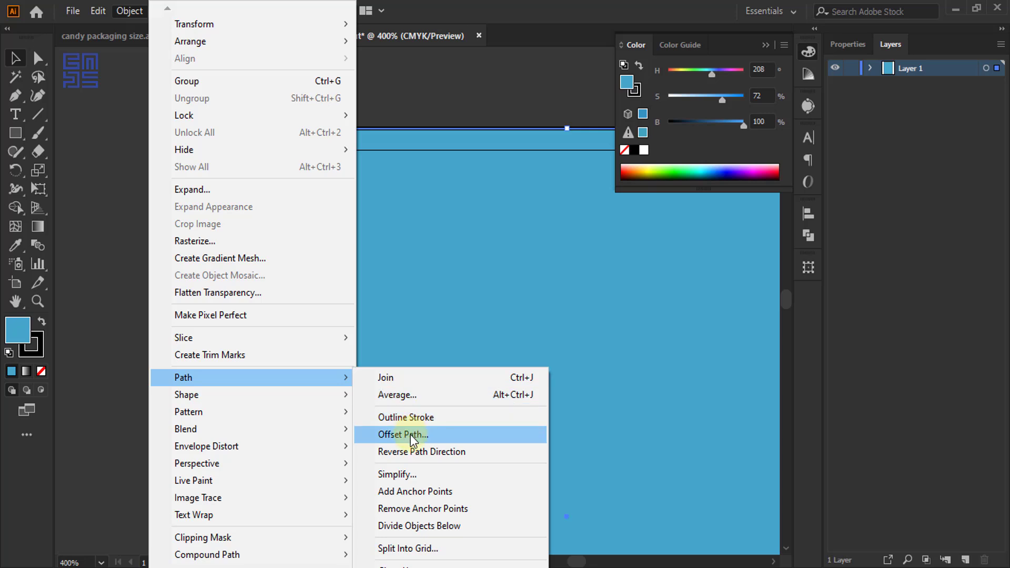
left_click(411, 437)
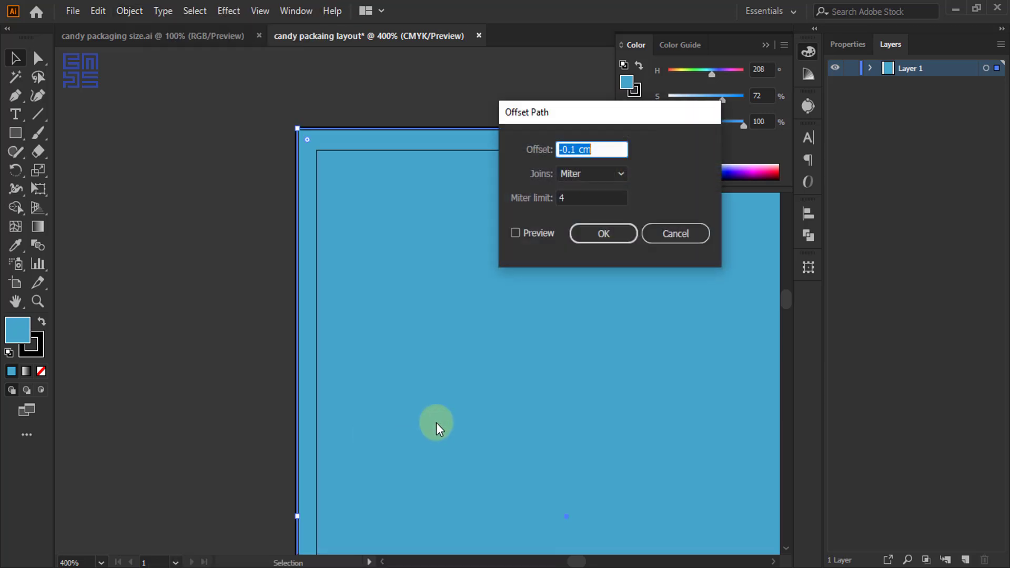
left_click(516, 233)
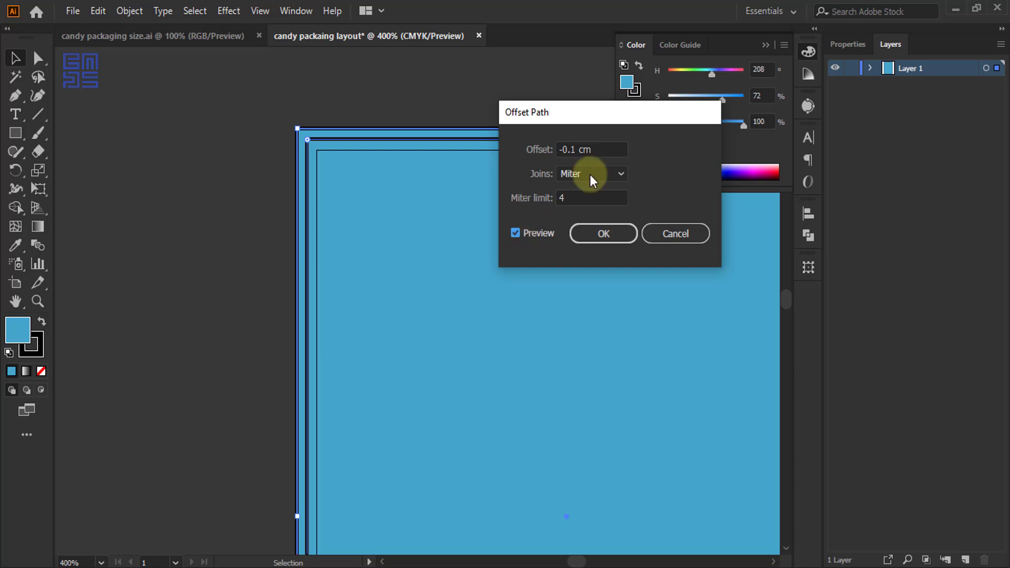
triple_click(592, 151)
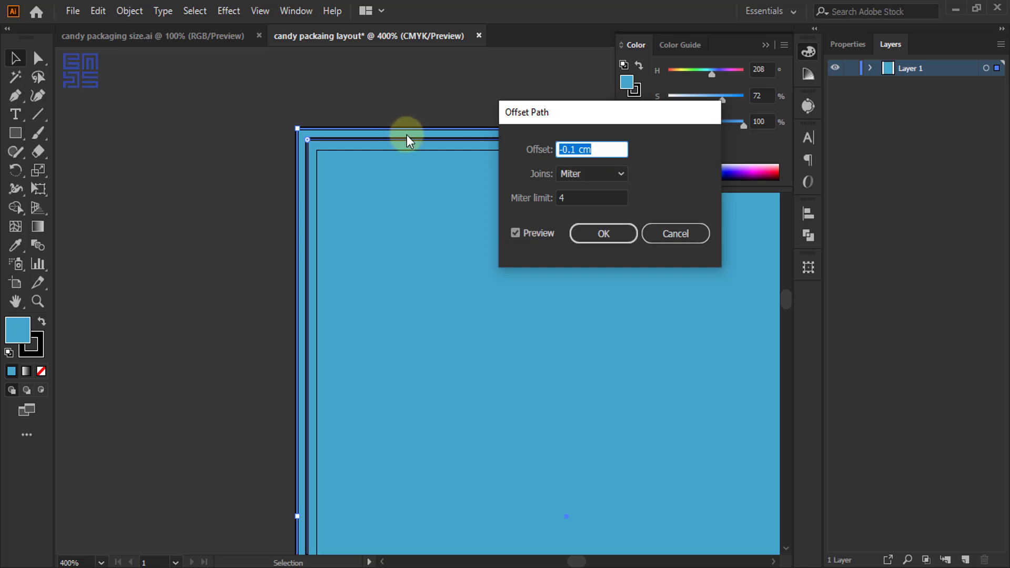
type("-0.2")
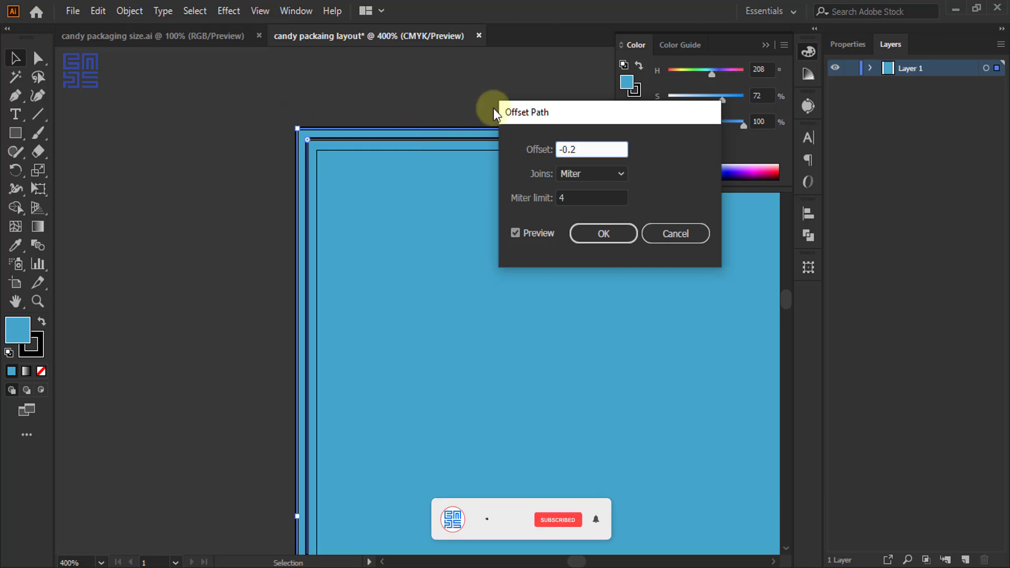
left_click(596, 236)
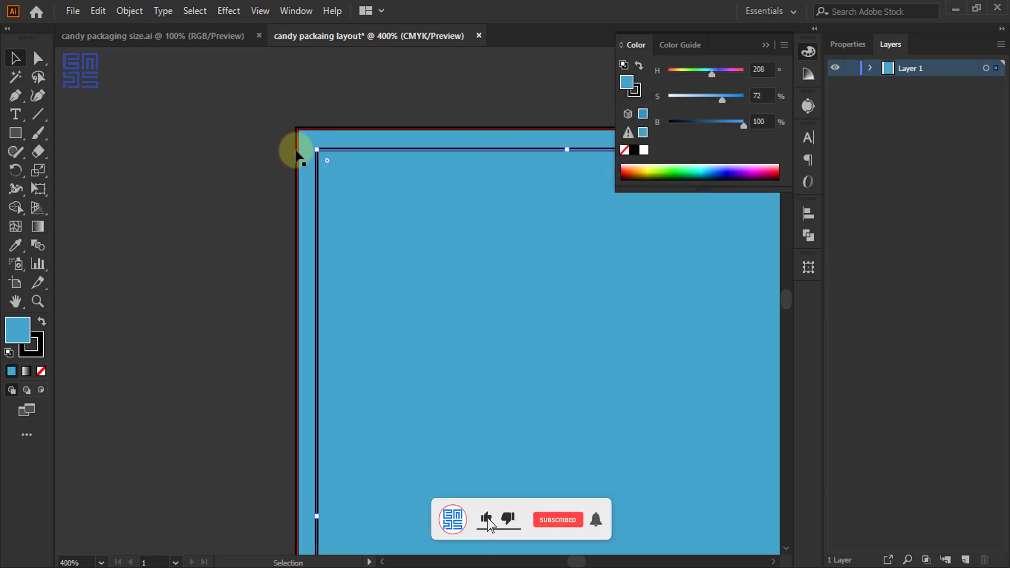
Step: Turn the inset rectangle purple (hue 261) and switch to the candy packaging size.ai document
left_click_drag(715, 73, 725, 72)
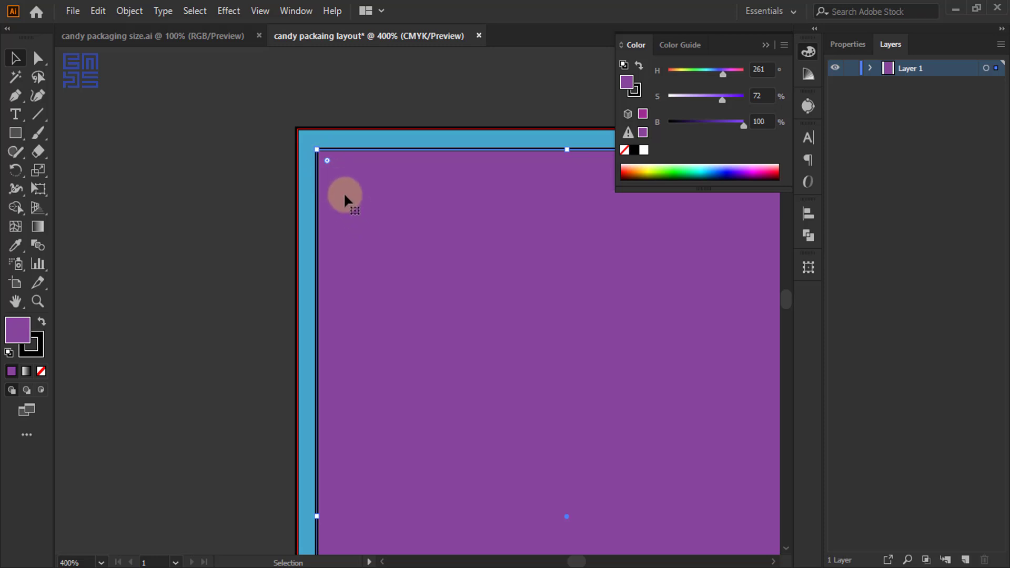
left_click(218, 37)
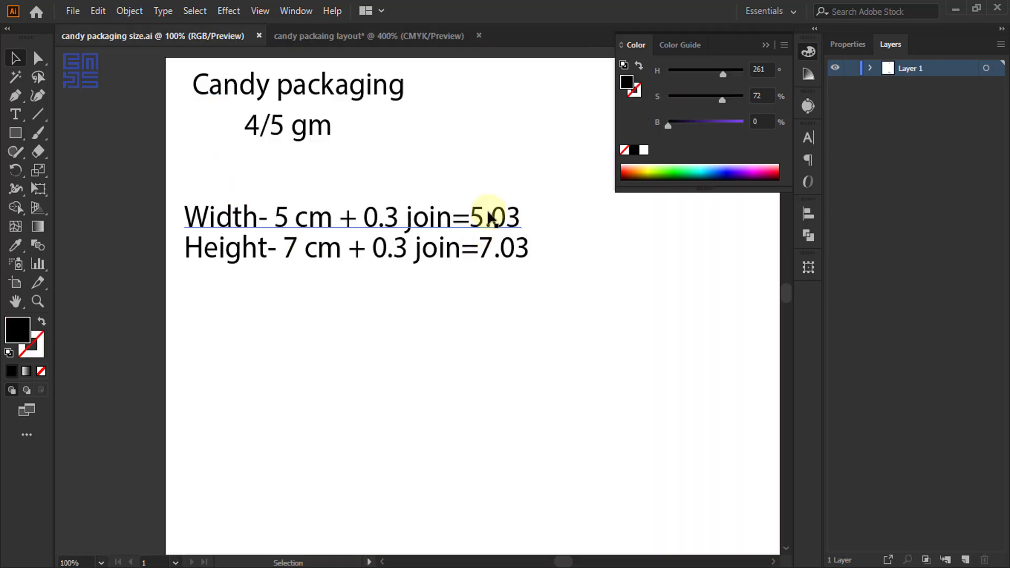
Step: Back in the layout, offset the purple rectangle inward by -0.3 cm for the join margin
left_click(415, 35)
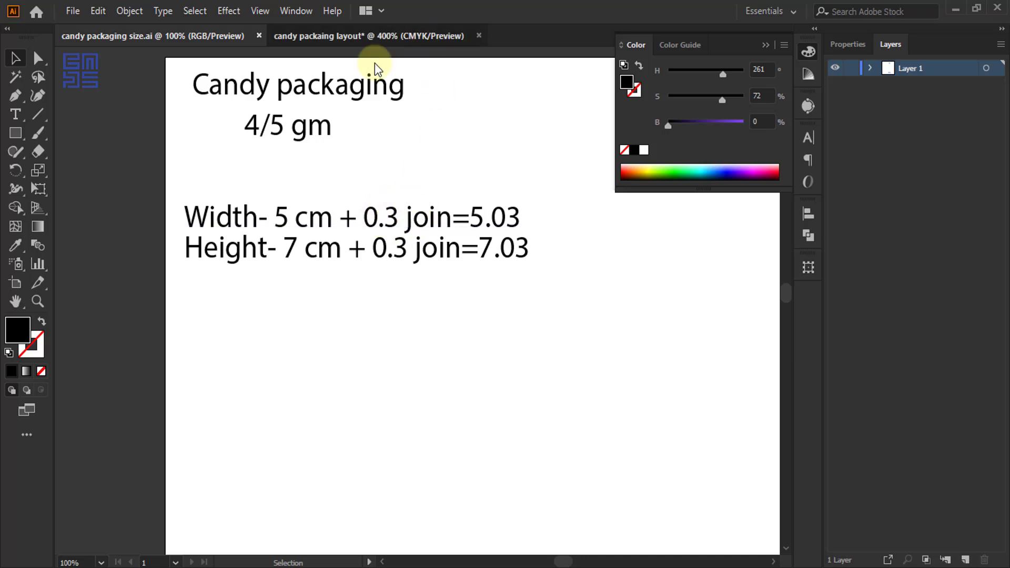
left_click(377, 194)
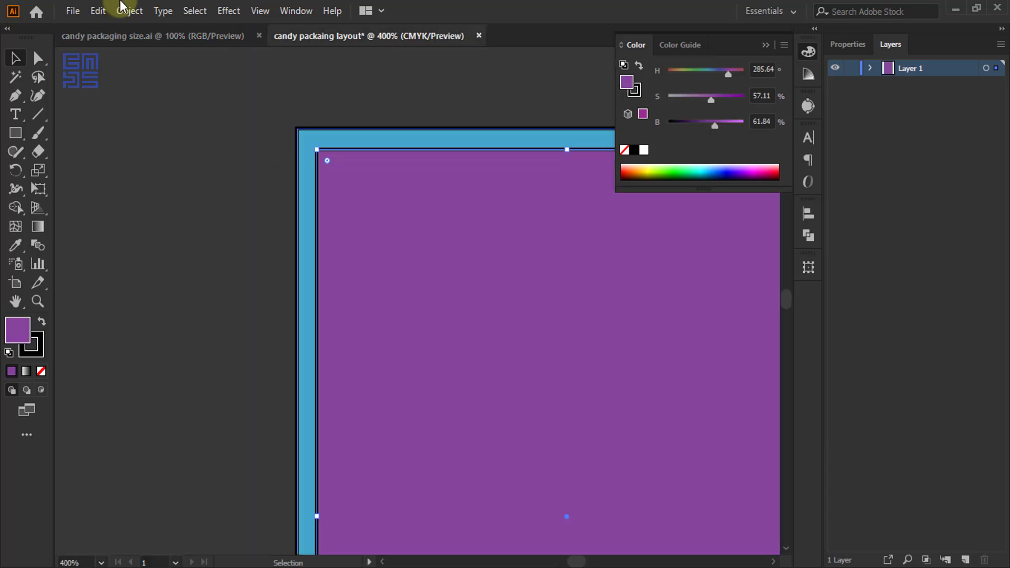
left_click(127, 11)
mouse_move(183, 377)
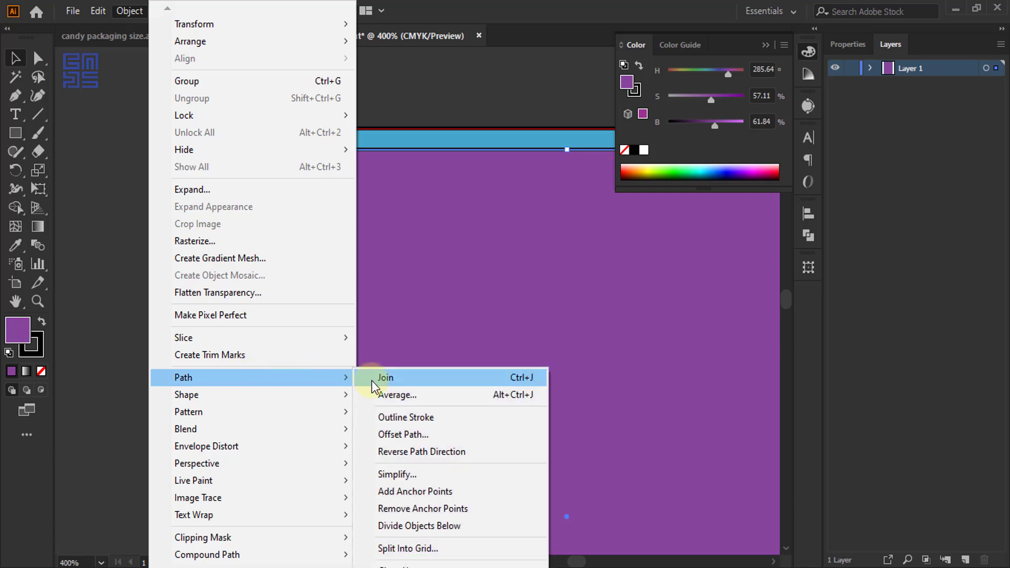
left_click(401, 435)
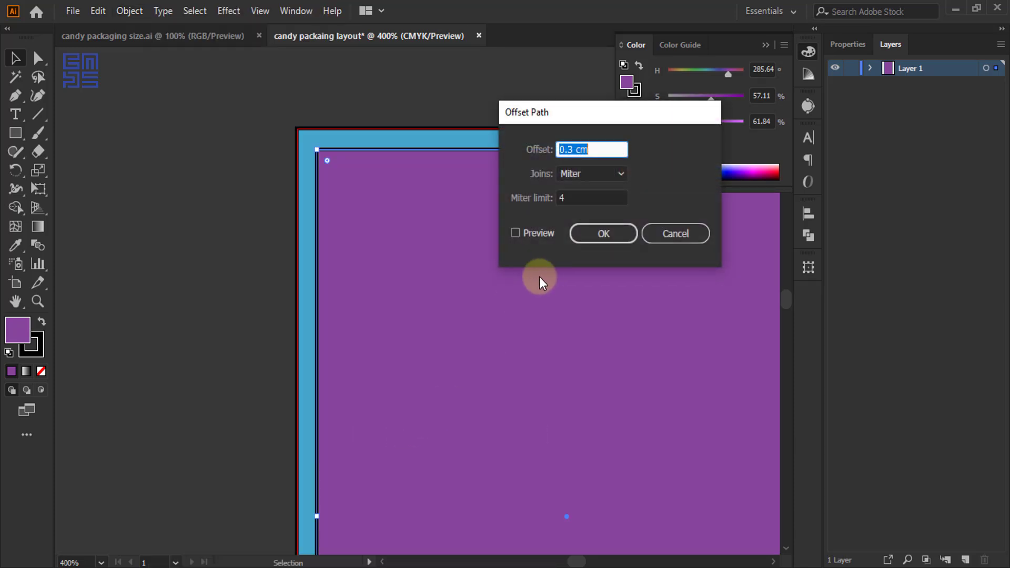
type("-")
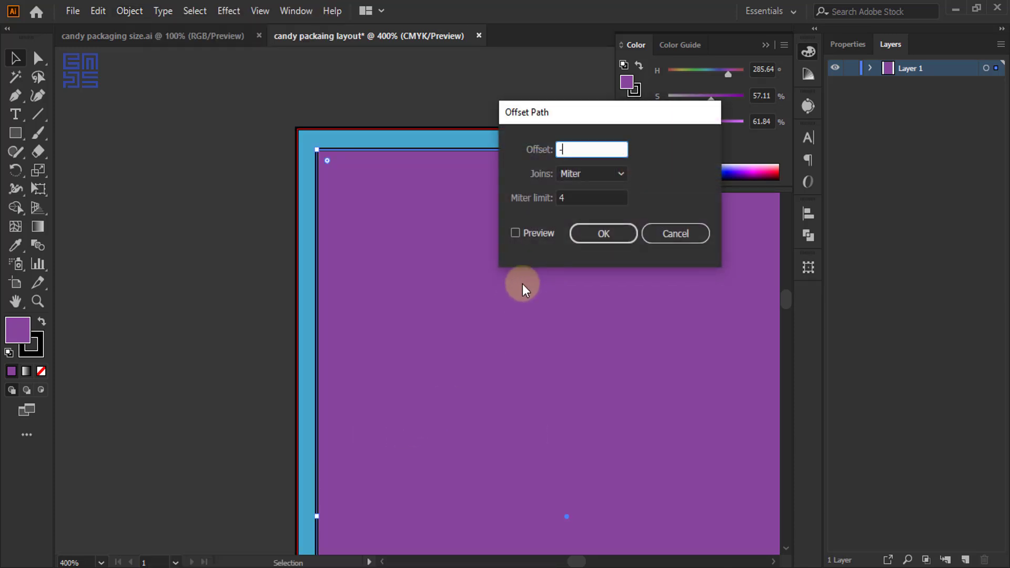
type("0.3")
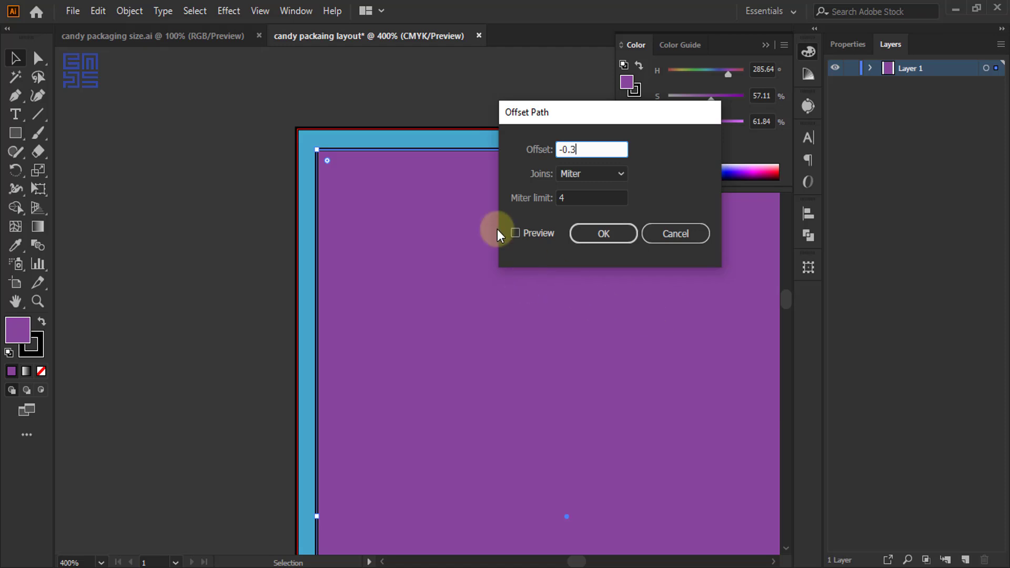
left_click(516, 232)
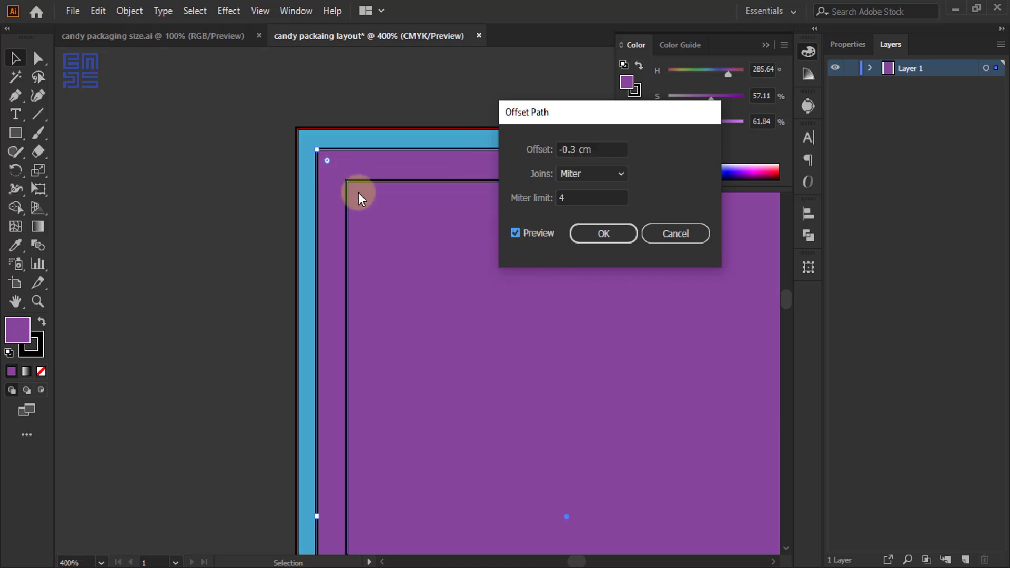
left_click(604, 233)
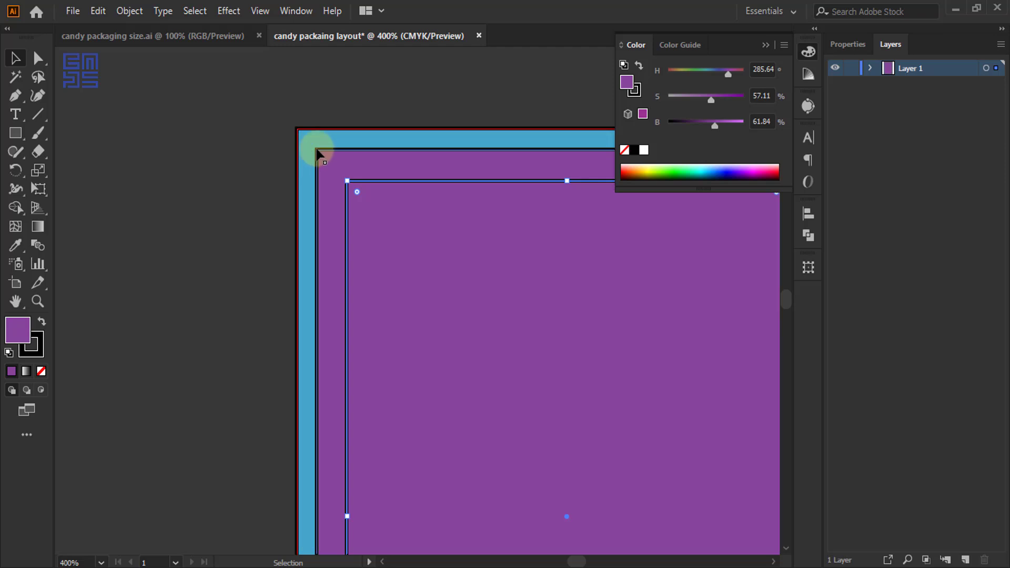
left_click_drag(339, 176, 346, 179)
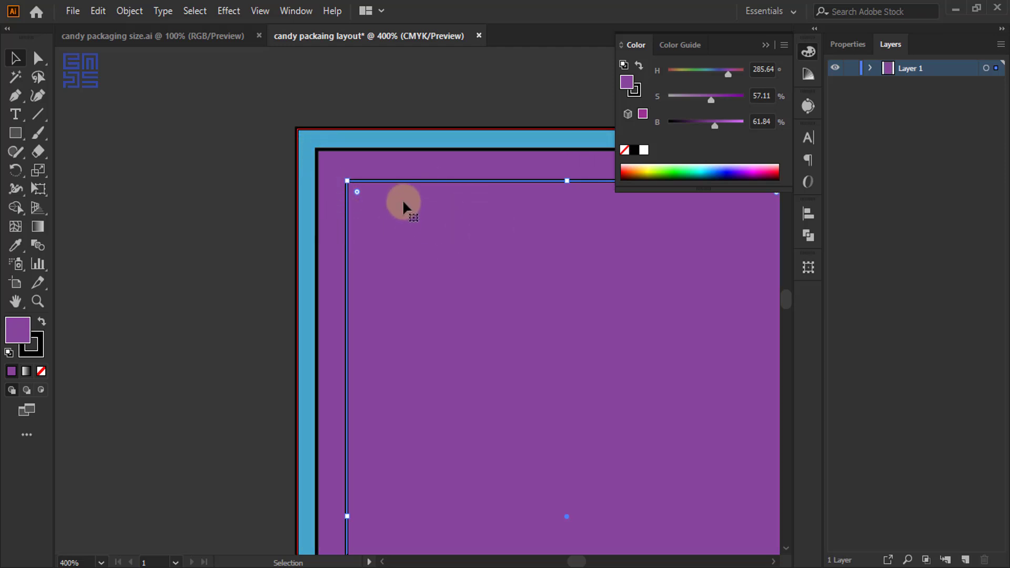
Step: Shift the innermost rectangle's hue to about 178 for a teal fill, then deselect it
left_click_drag(728, 75, 706, 72)
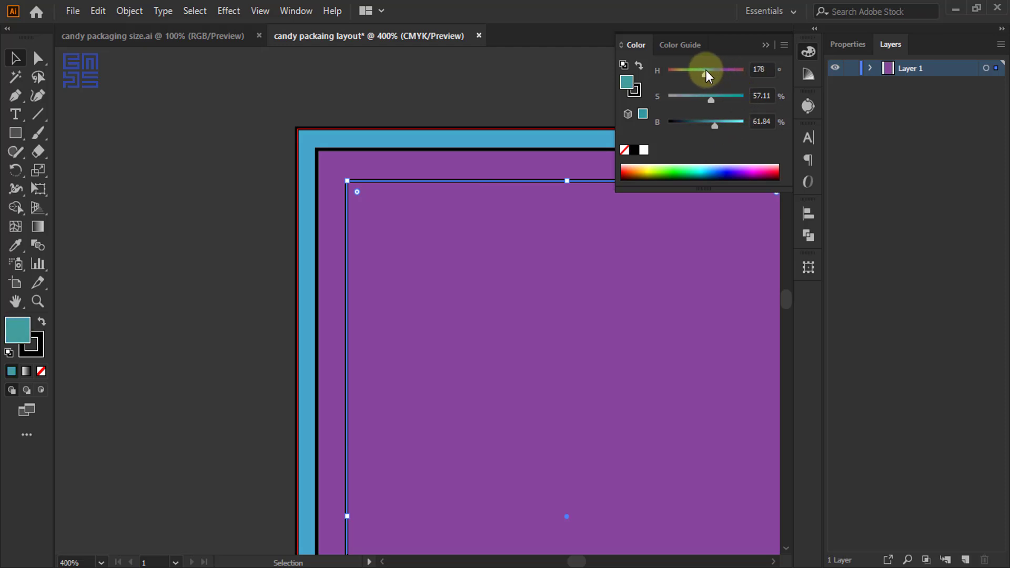
left_click(767, 46)
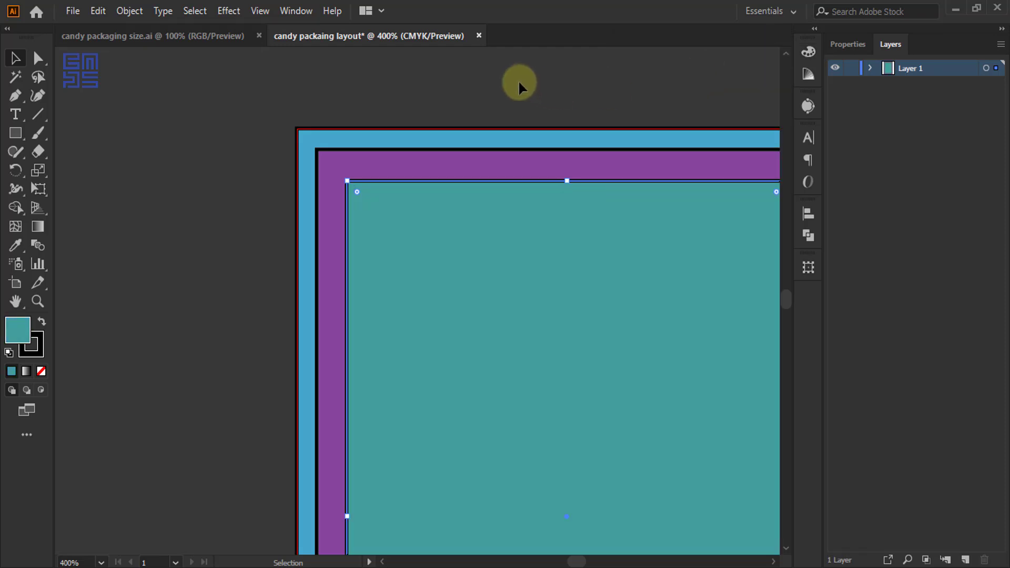
left_click(313, 223)
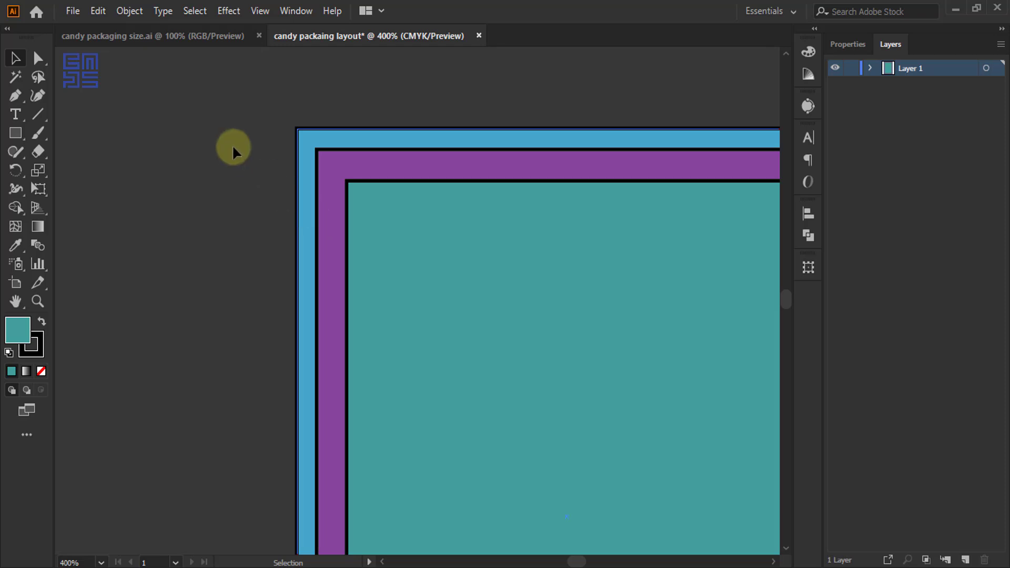
scroll(226, 128, "down", 2)
scroll(315, 154, "up", 3)
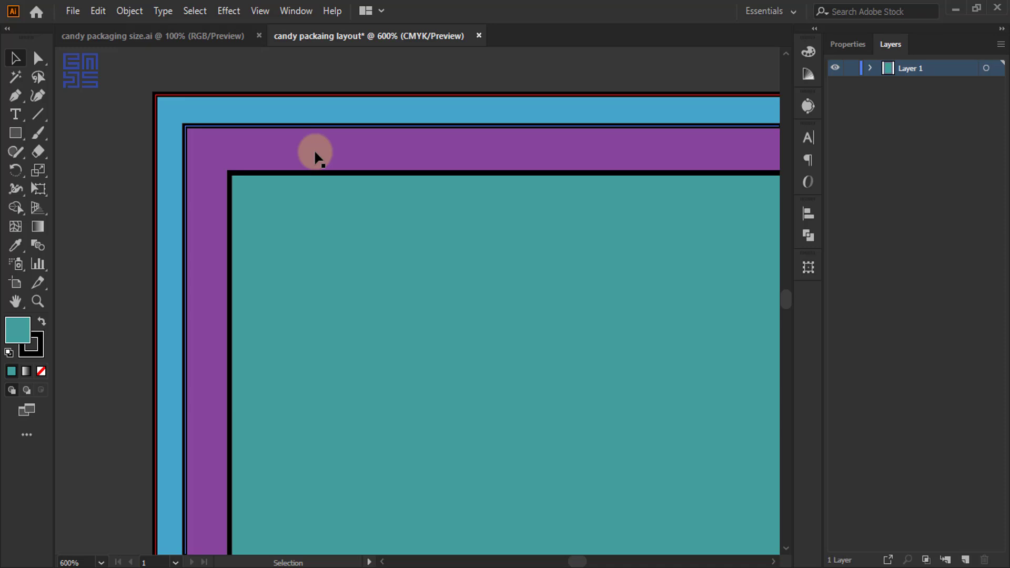
scroll(258, 164, "down", 1)
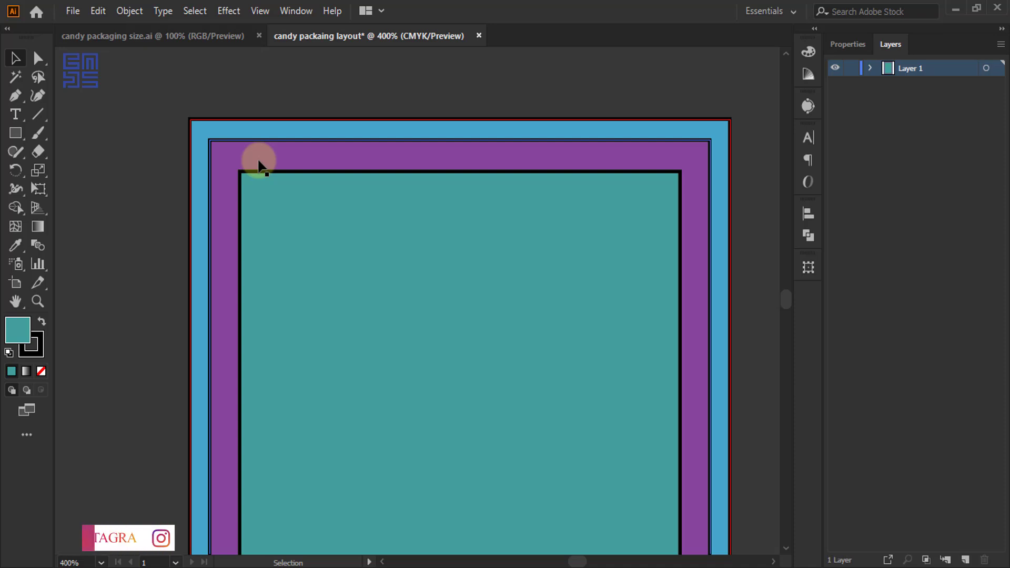
left_click(294, 202)
left_click(295, 194)
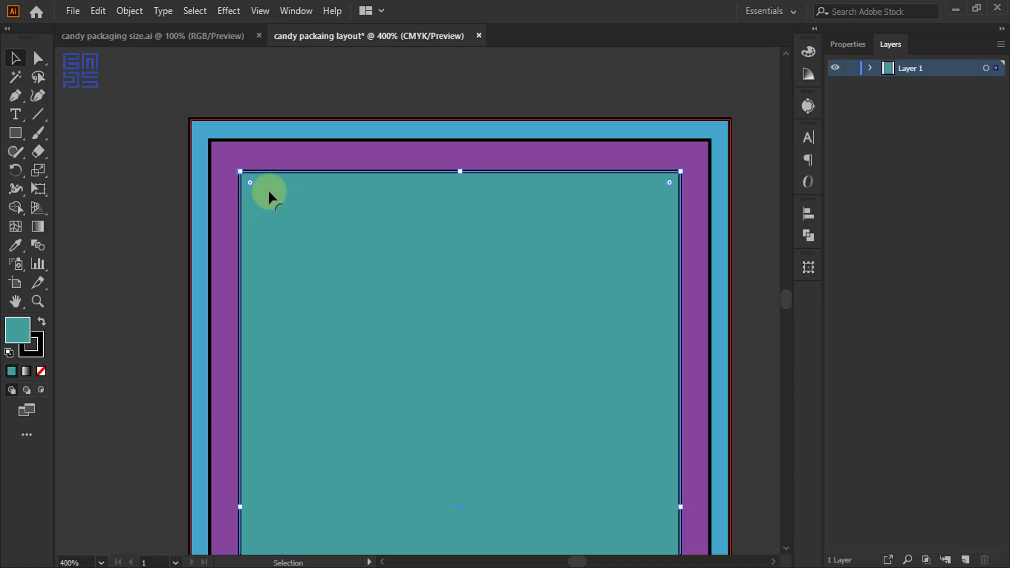
left_click(809, 268)
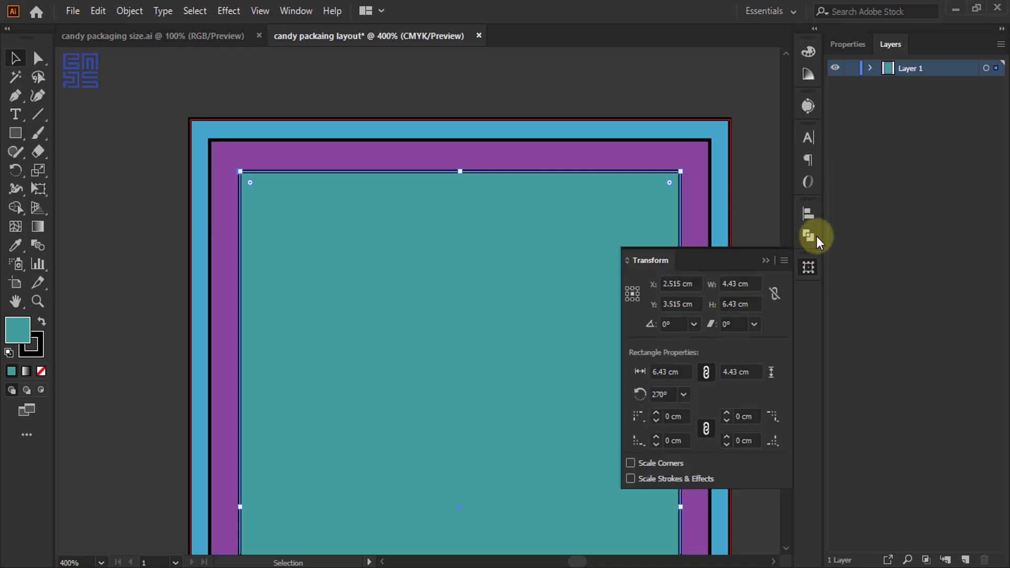
left_click(228, 196)
left_click(809, 268)
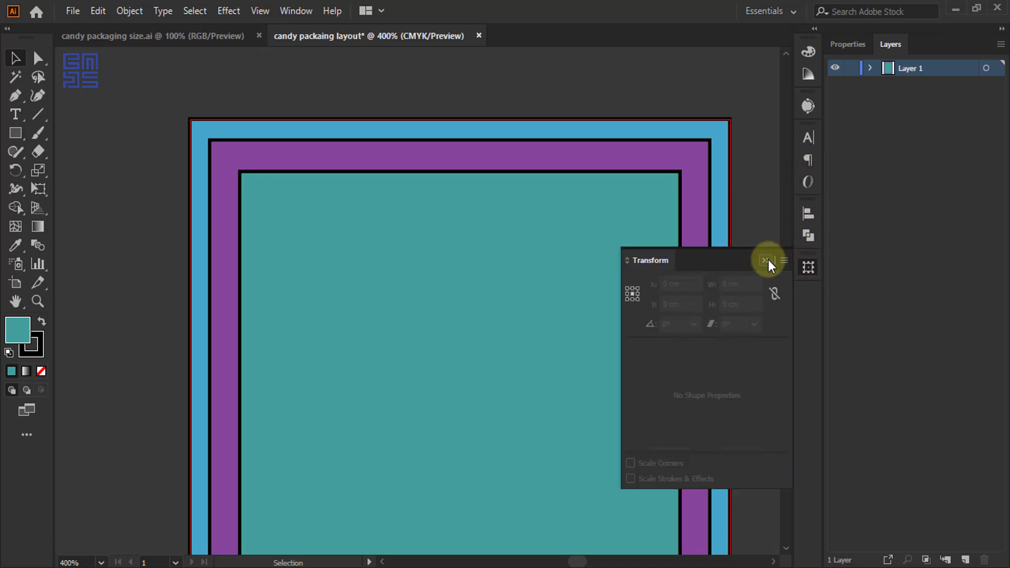
left_click(263, 223)
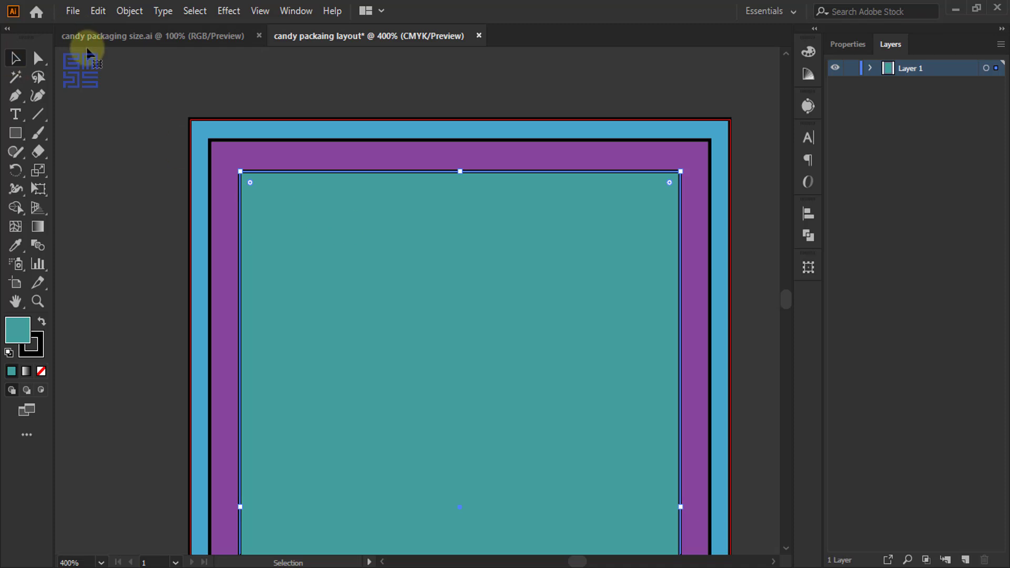
Step: Offset the teal rectangle's path inward by -0.1 cm
left_click(128, 16)
mouse_move(237, 378)
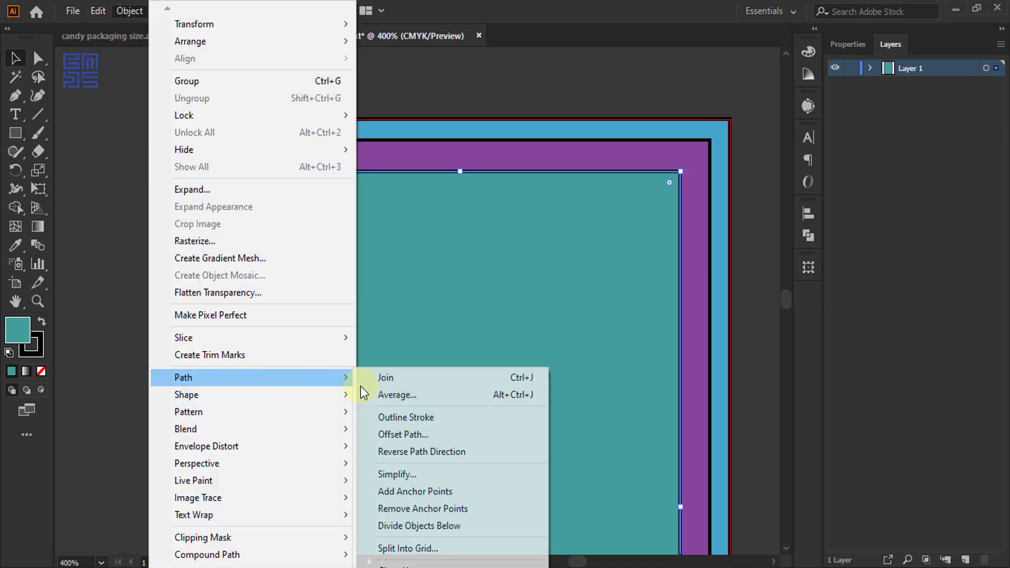
left_click(409, 434)
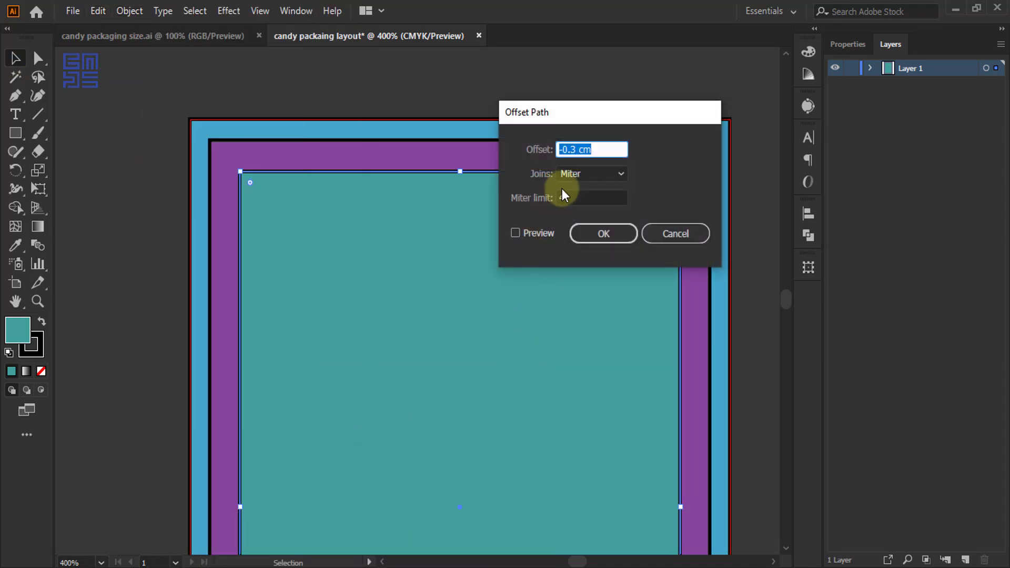
type("-0")
type(".1")
left_click(516, 233)
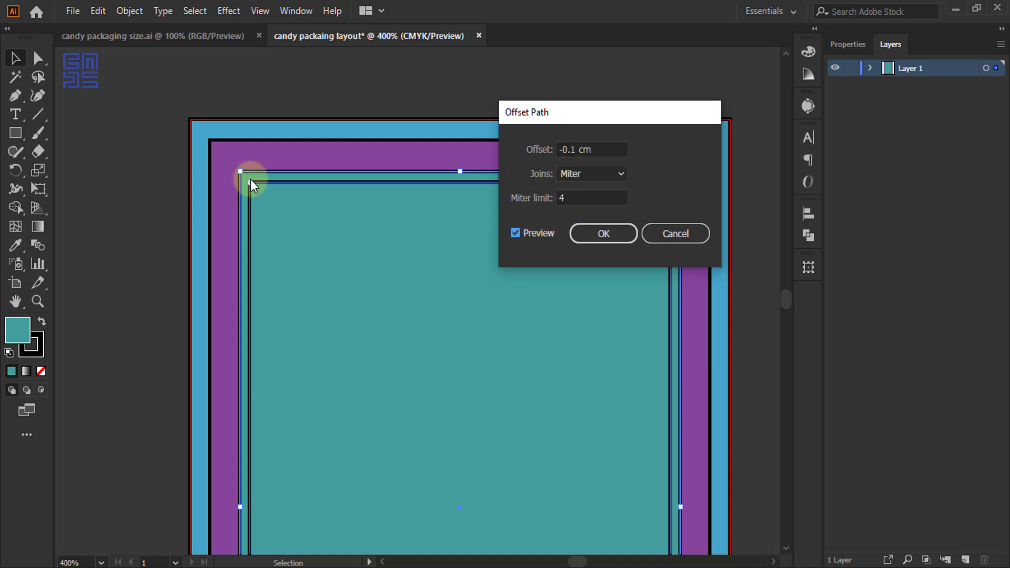
left_click(605, 237)
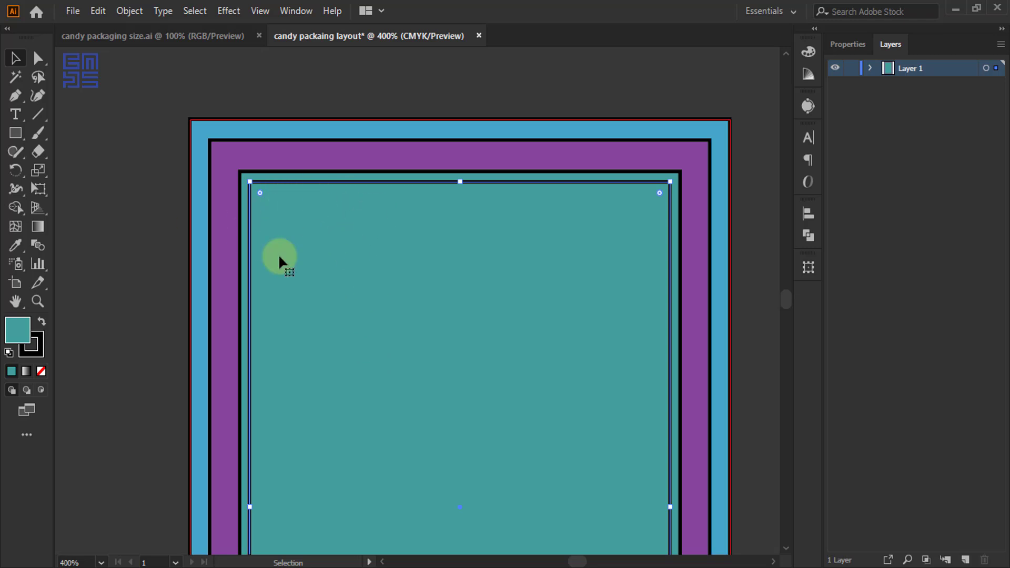
Step: Convert the new offset path into a guide, then select the nested rectangles
right_click(298, 185)
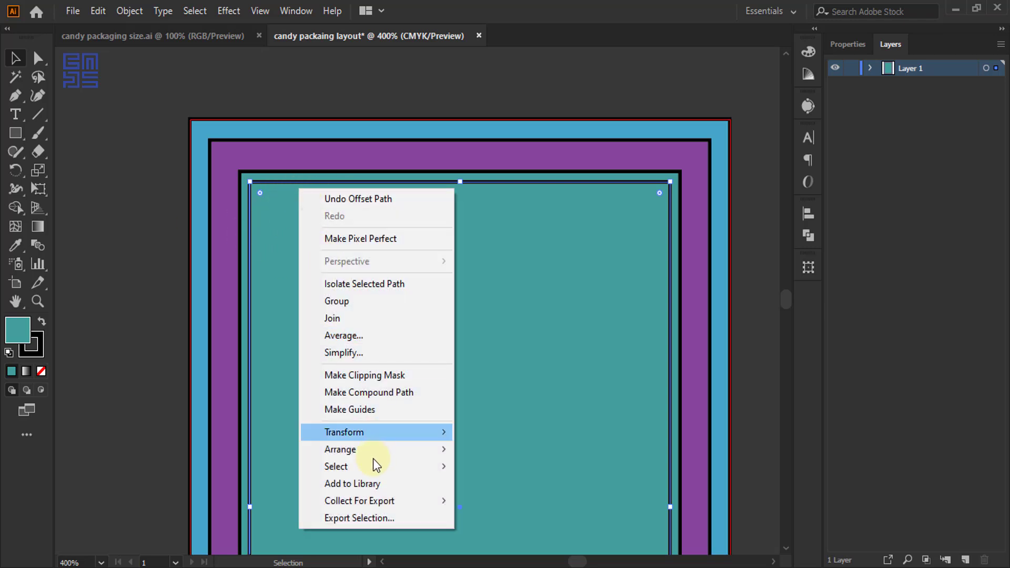
left_click(375, 414)
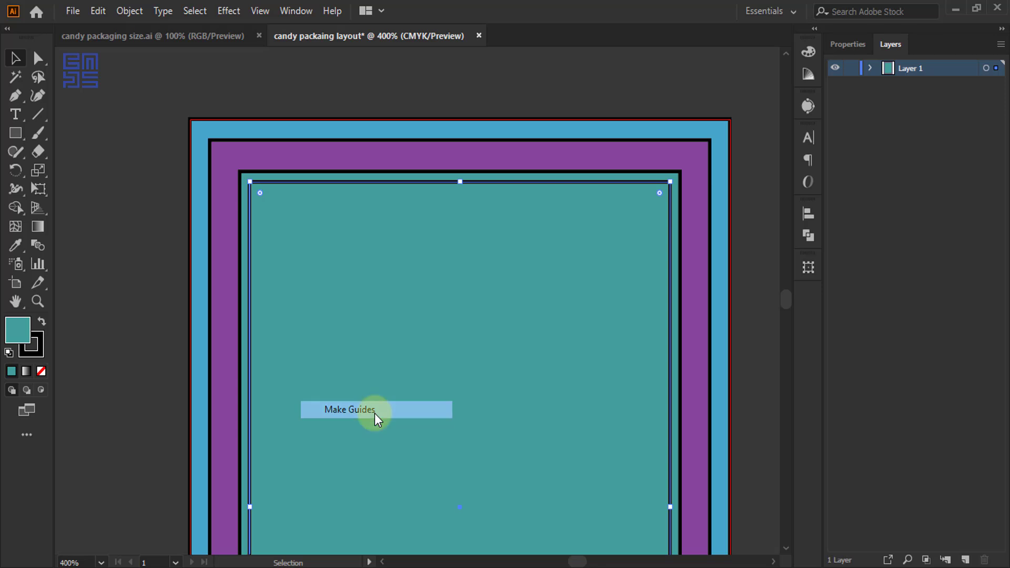
left_click(117, 254)
scroll(252, 189, "up", 3)
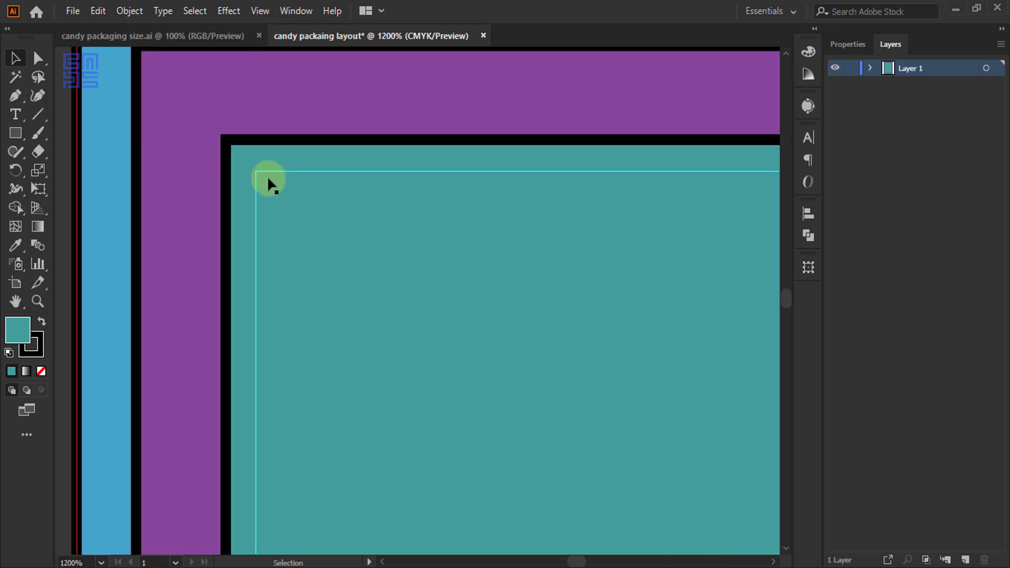
scroll(243, 153, "down", 3)
scroll(242, 146, "down", 1)
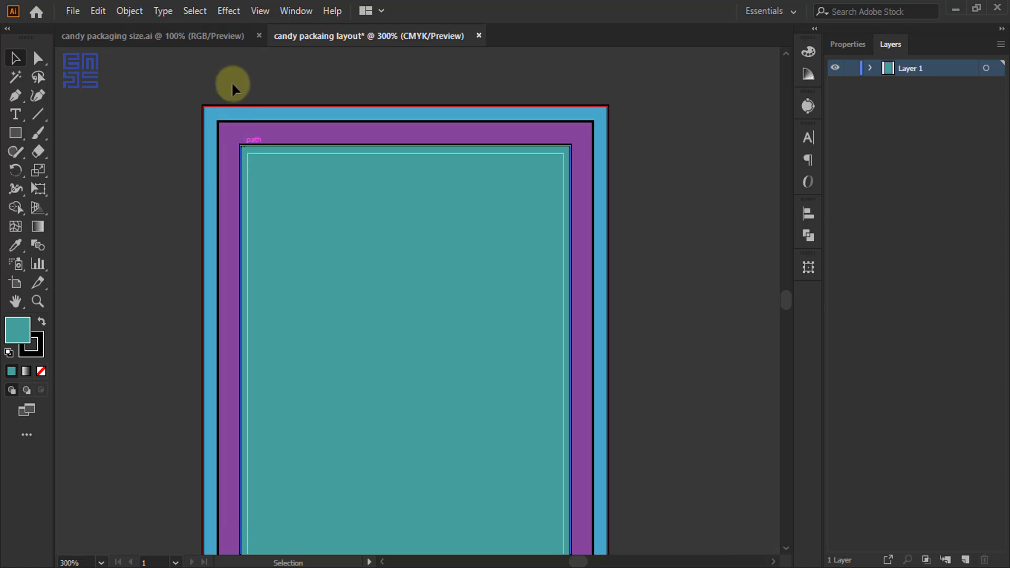
scroll(223, 108, "up", 2)
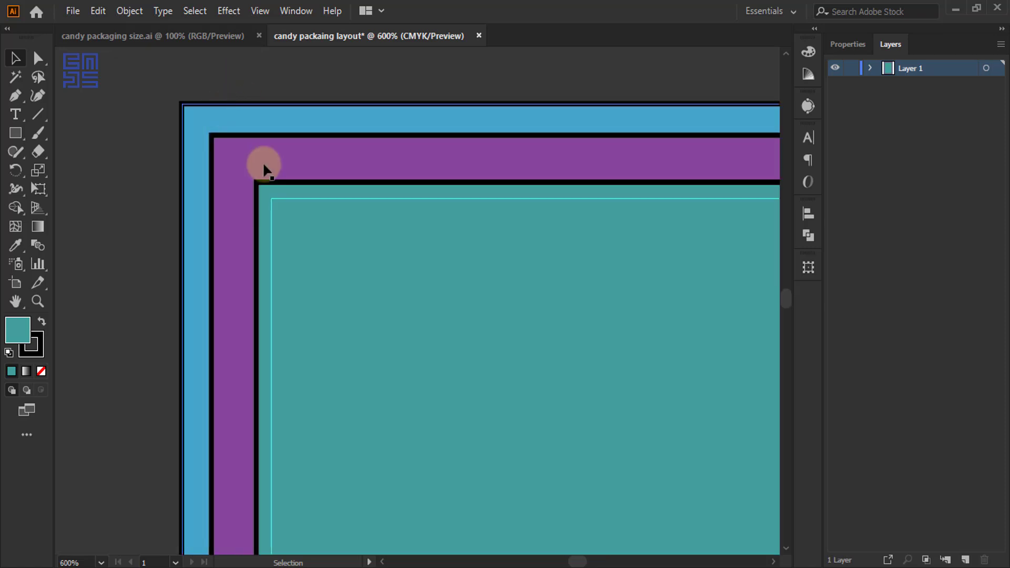
scroll(253, 149, "down", 2)
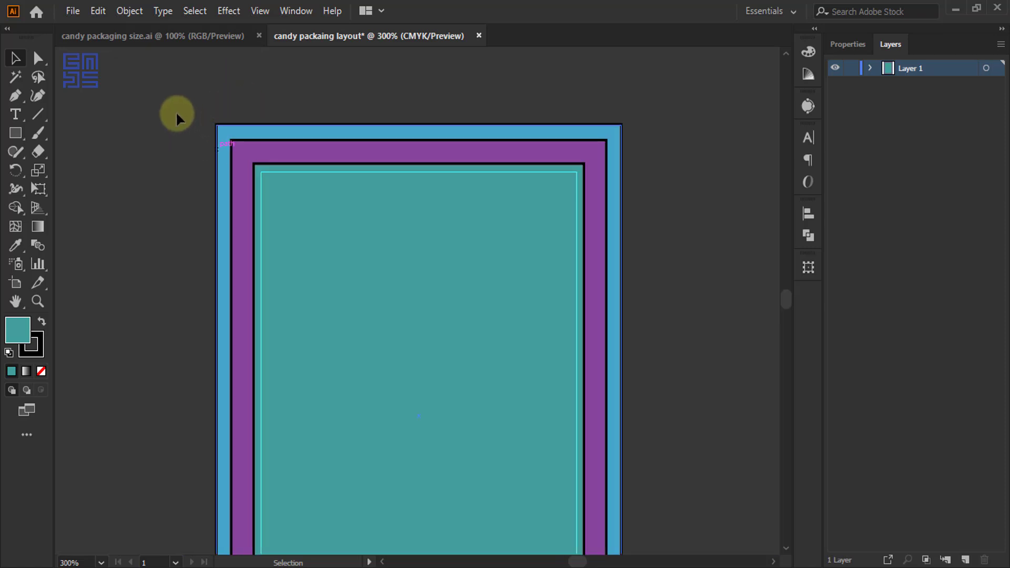
left_click_drag(169, 103, 253, 225)
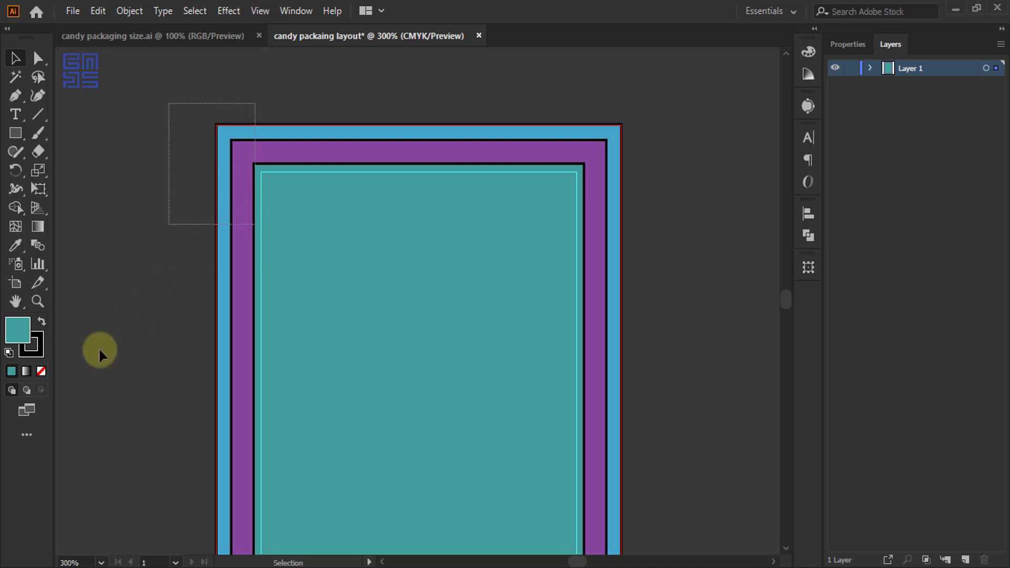
left_click(41, 372)
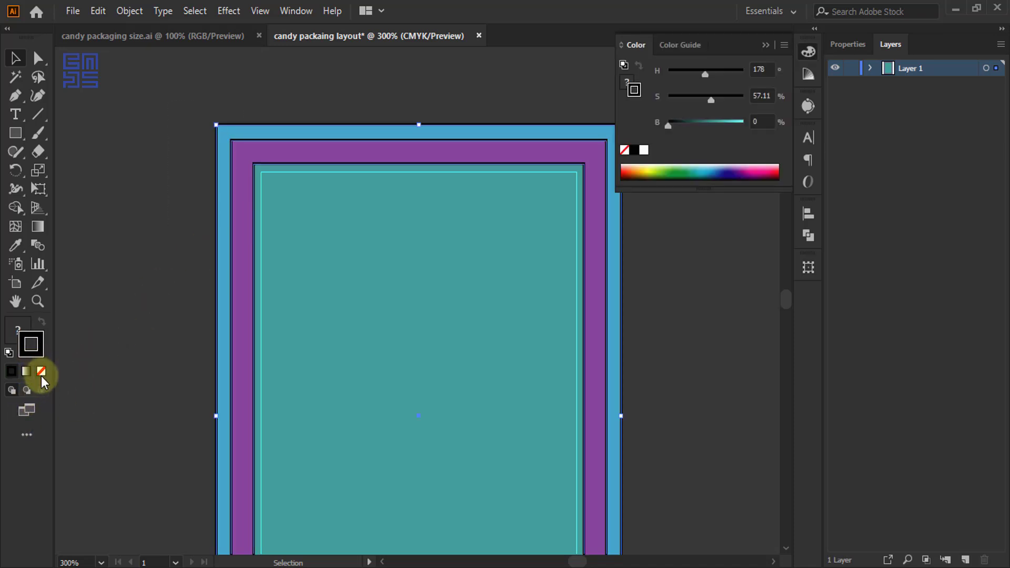
left_click(664, 316)
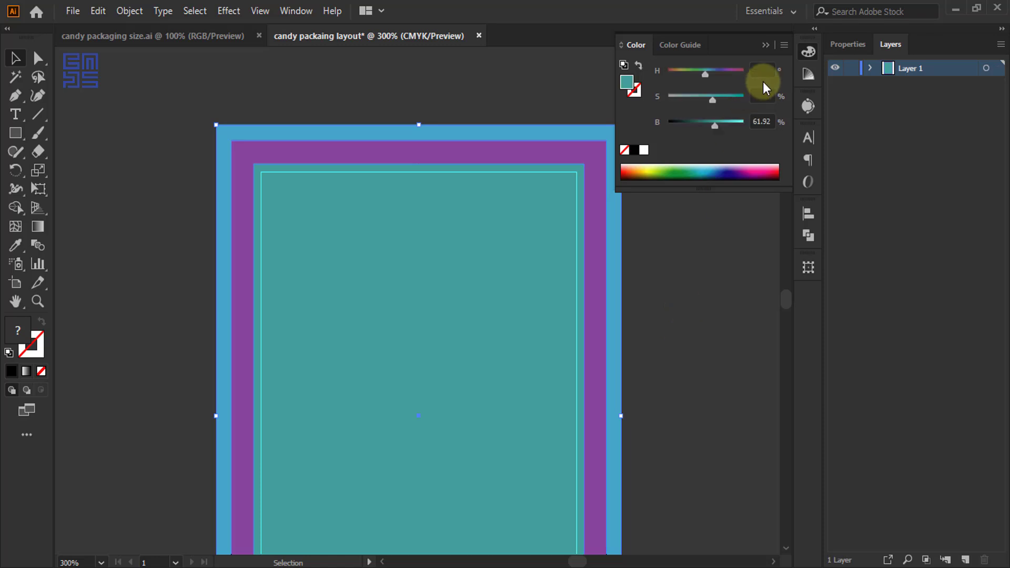
left_click(769, 43)
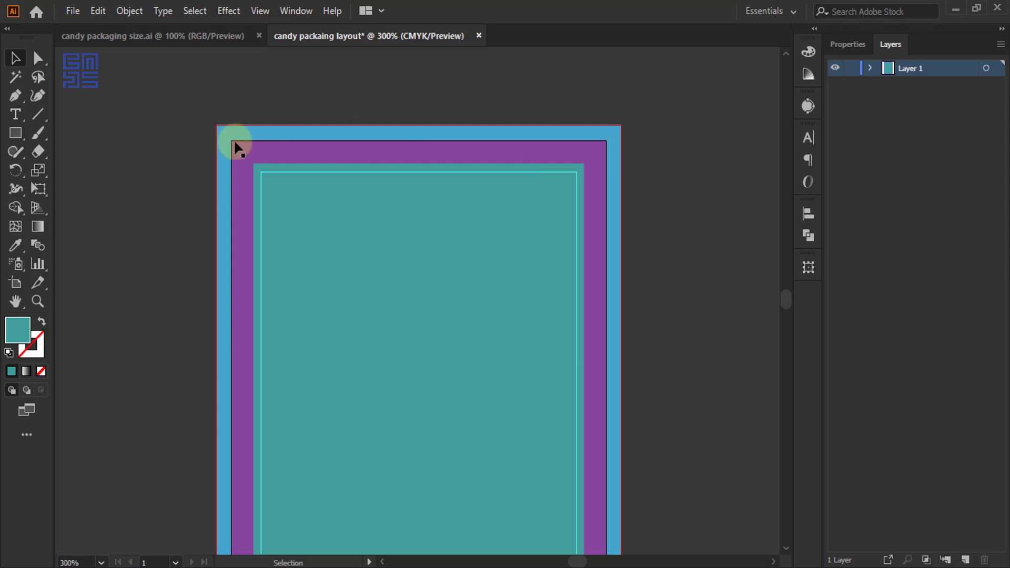
scroll(224, 134, "up", 3)
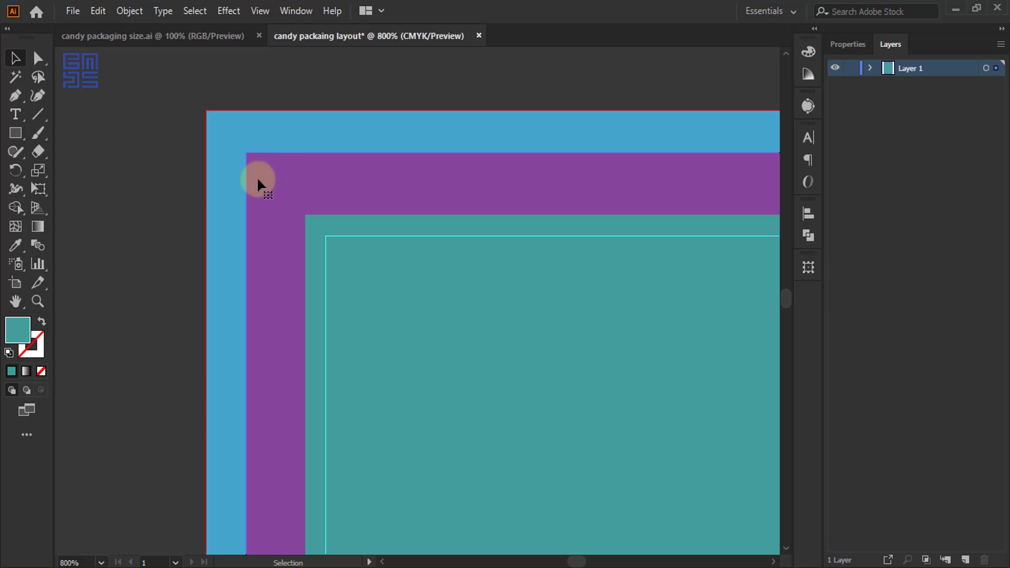
left_click(257, 177)
scroll(224, 119, "down", 2)
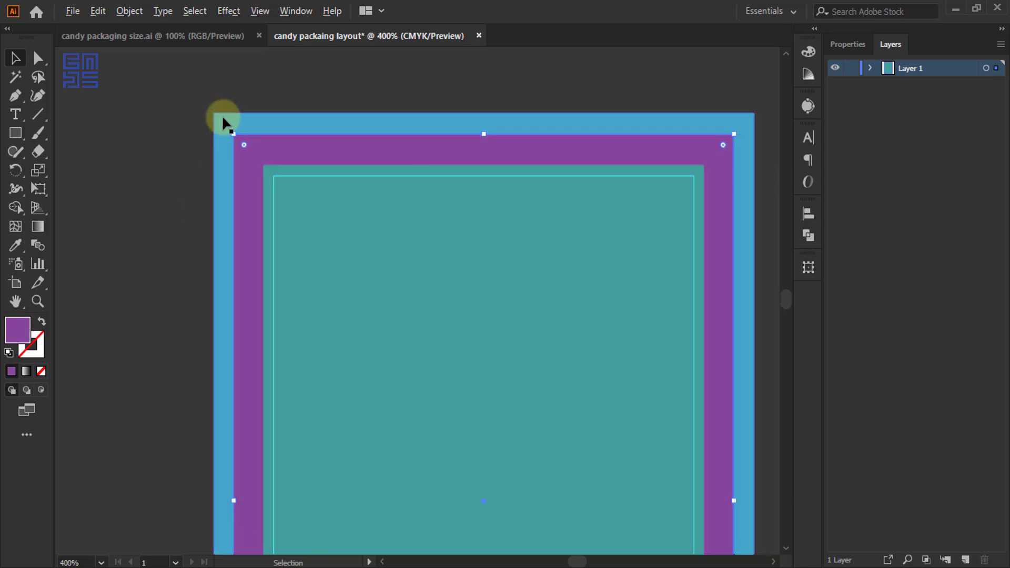
scroll(223, 120, "up", 3)
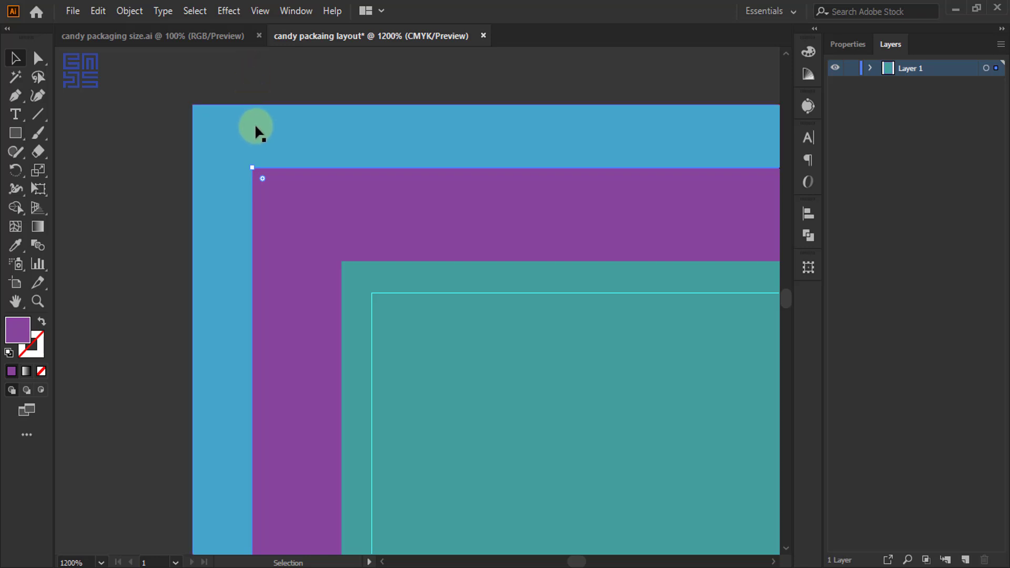
scroll(240, 179, "up", 2)
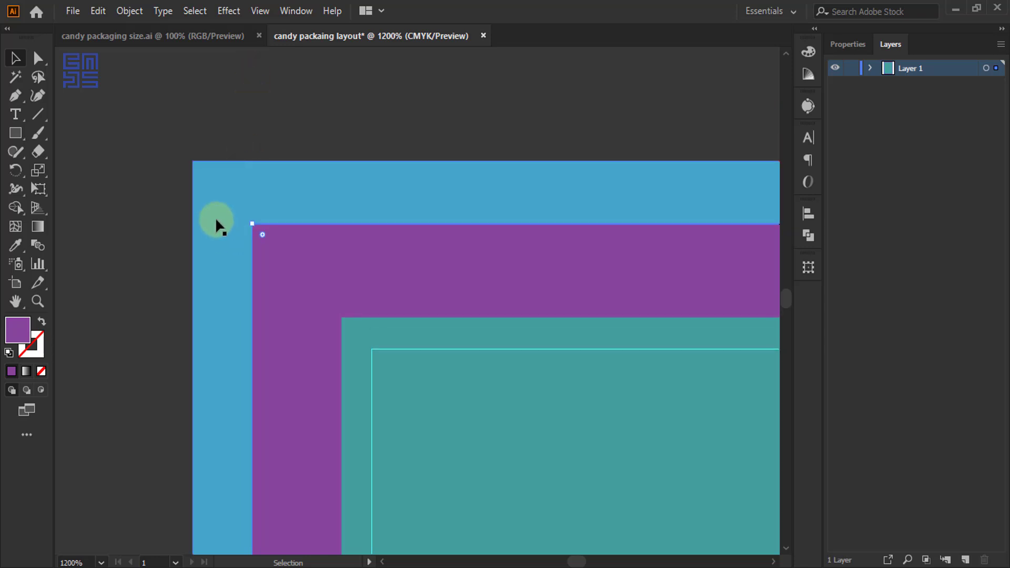
scroll(215, 217, "up", 2)
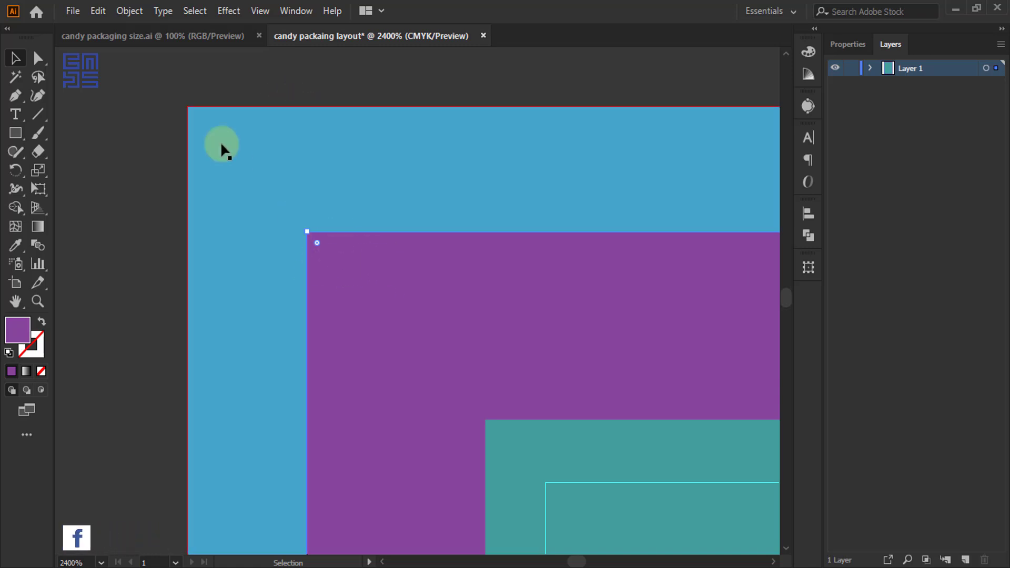
Step: Create trim marks around the purple rectangle, then select the blue bleed rectangle
left_click(129, 10)
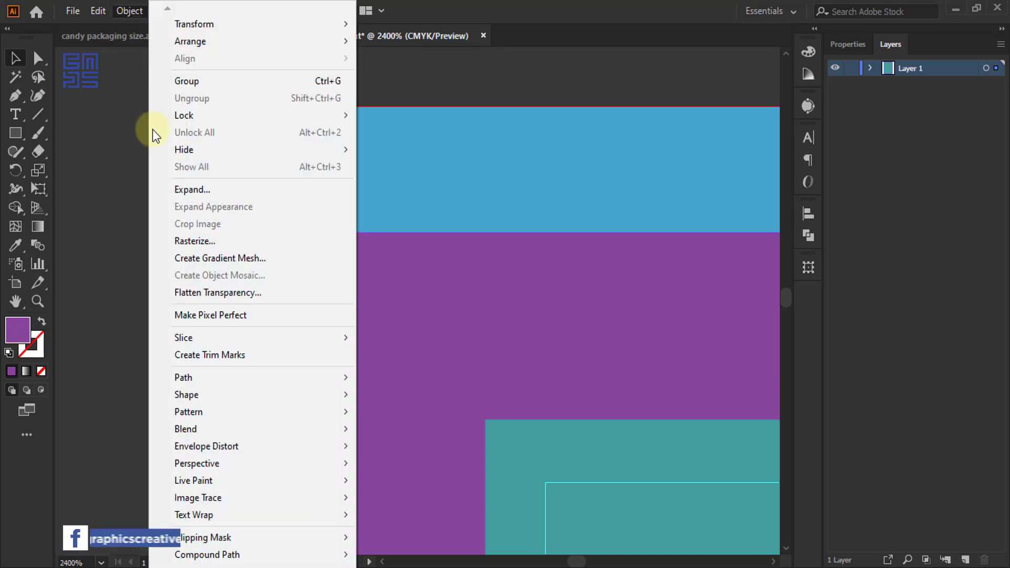
left_click(198, 356)
scroll(248, 271, "down", 1)
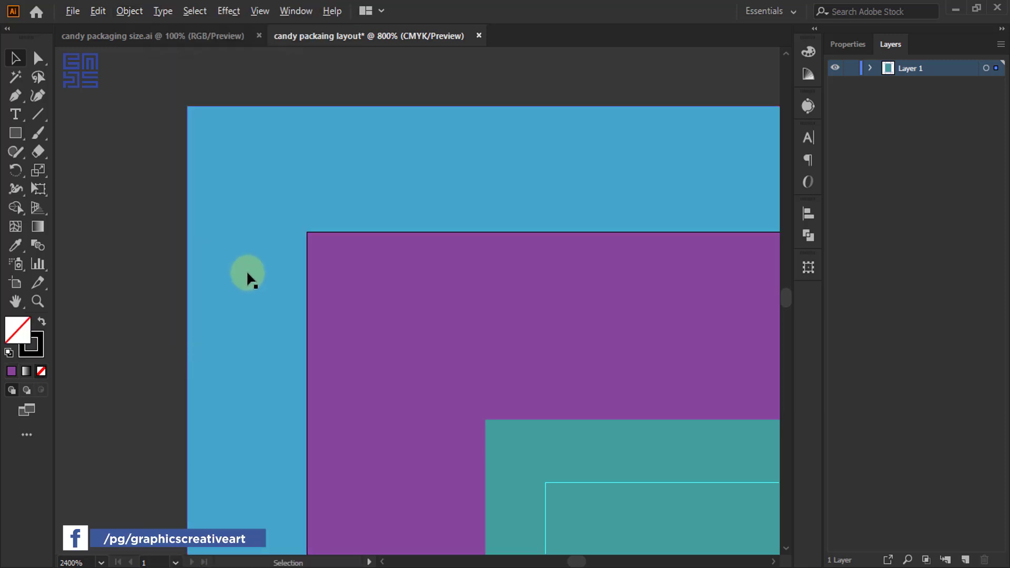
scroll(239, 217, "down", 1)
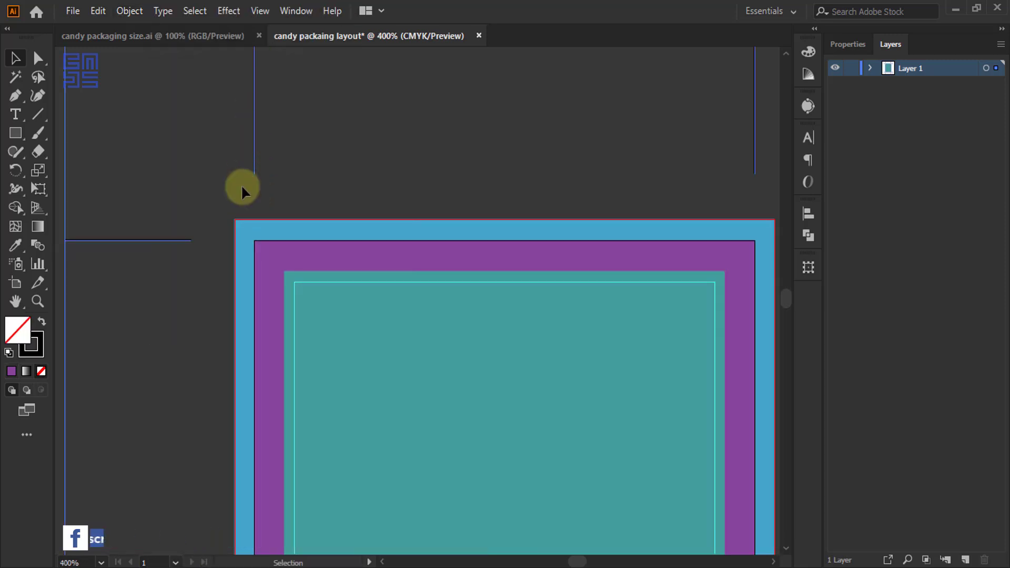
left_click(315, 123)
key("ctrl+minus")
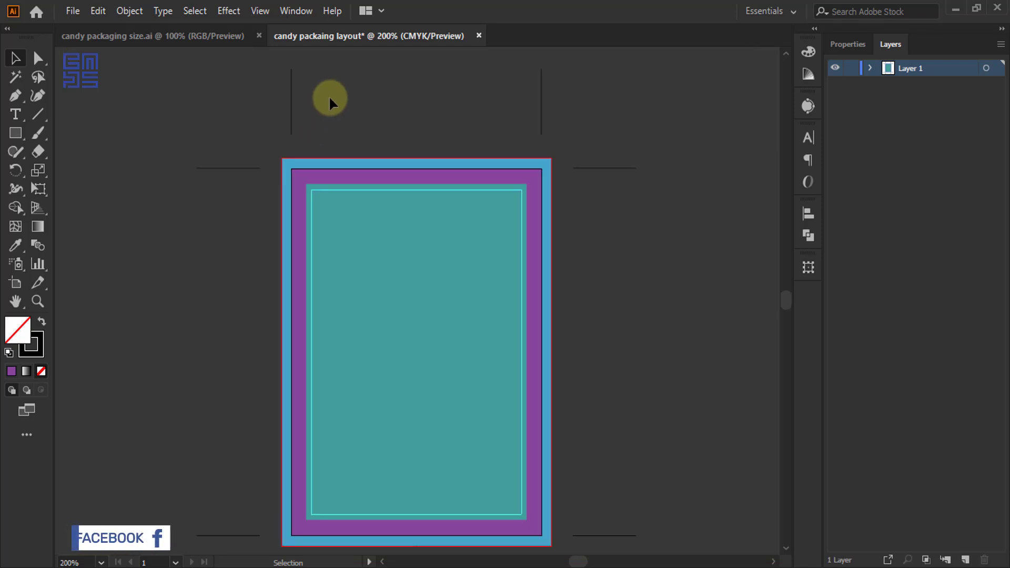
scroll(329, 201, "up", 1)
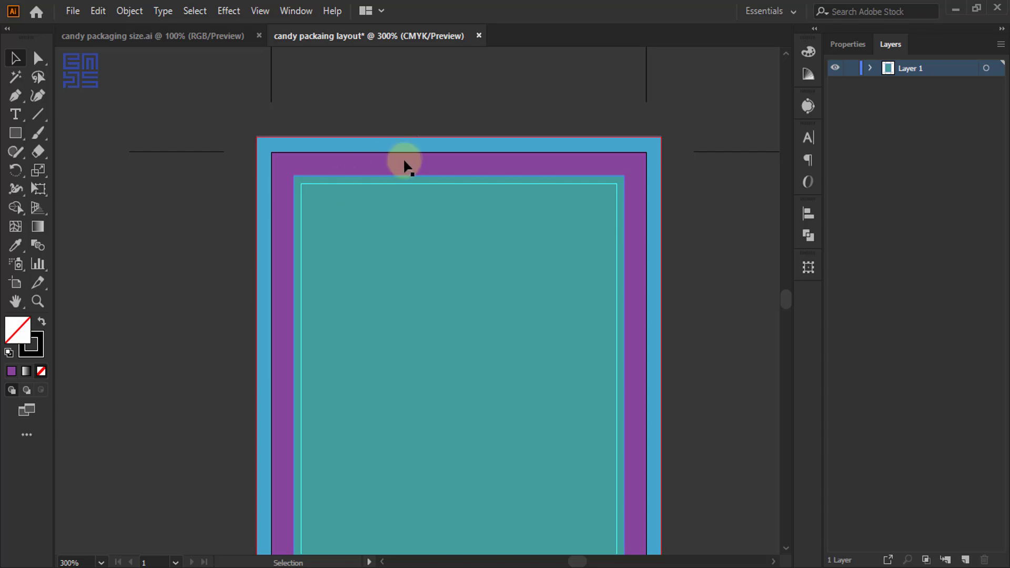
left_click(368, 141)
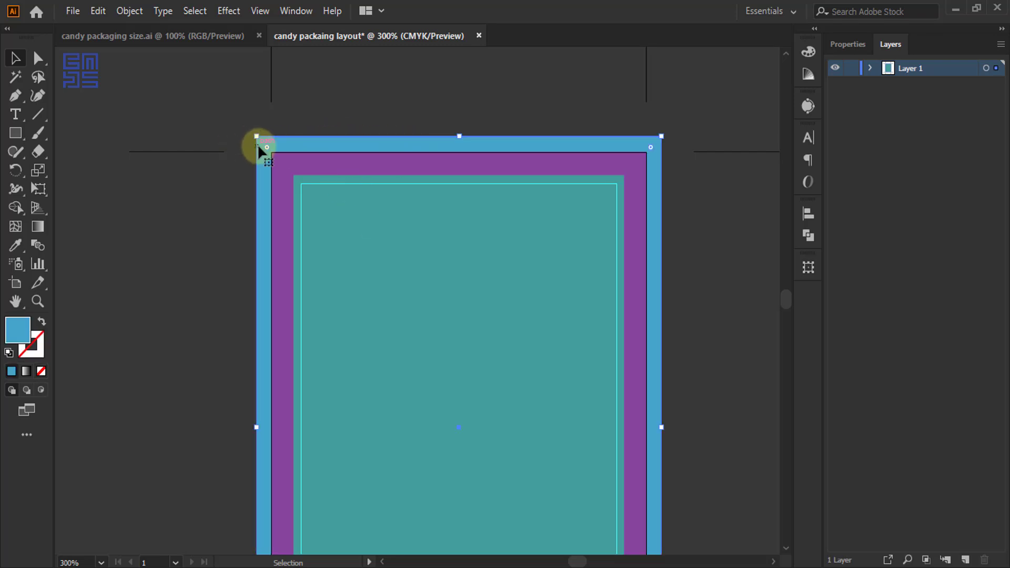
scroll(269, 145, "up", 3)
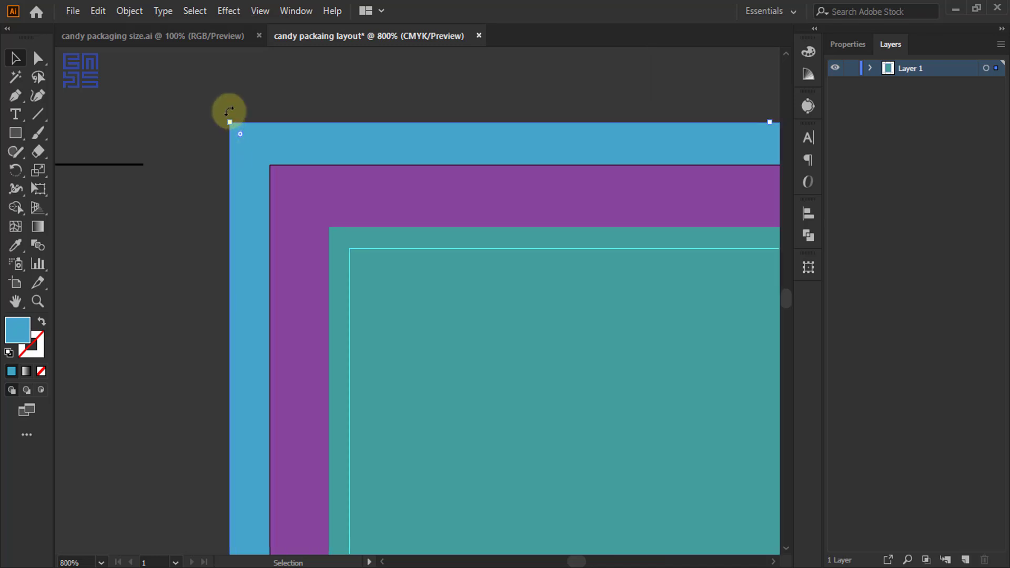
Step: Copy the blue bleed rectangle, paste it in front, and bring the copy to the very front
scroll(247, 97, "down", 3)
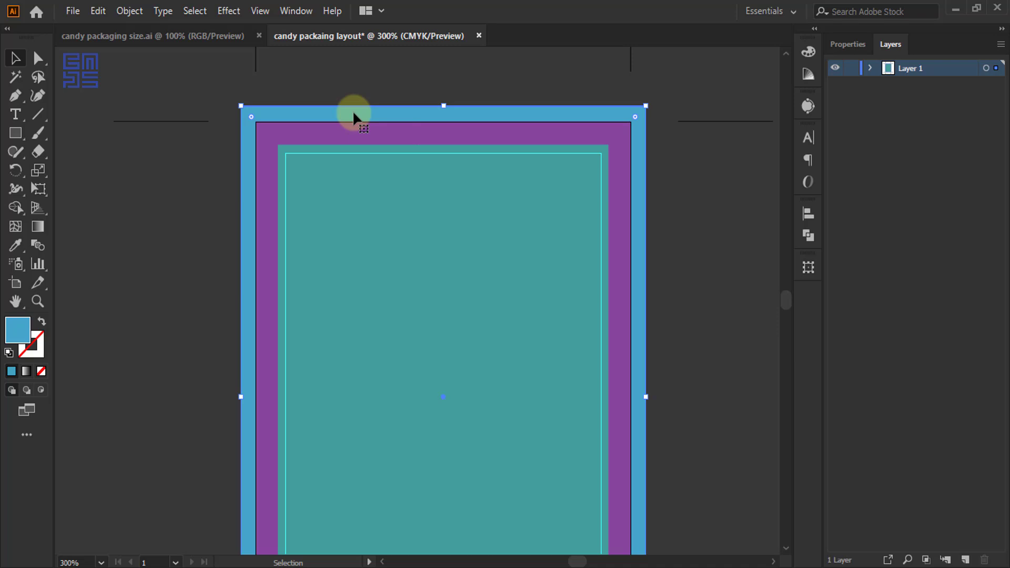
left_click(97, 11)
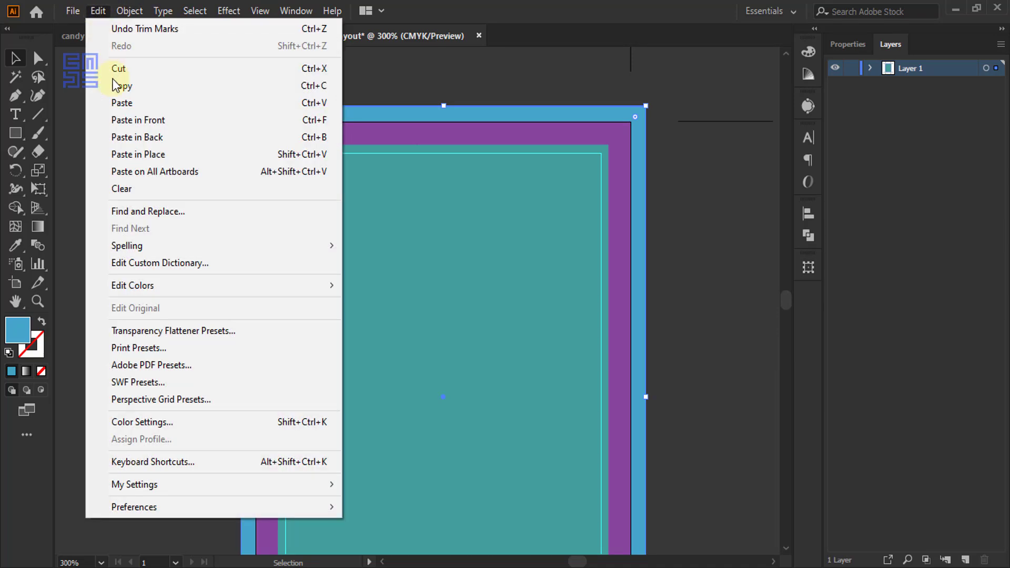
left_click(127, 86)
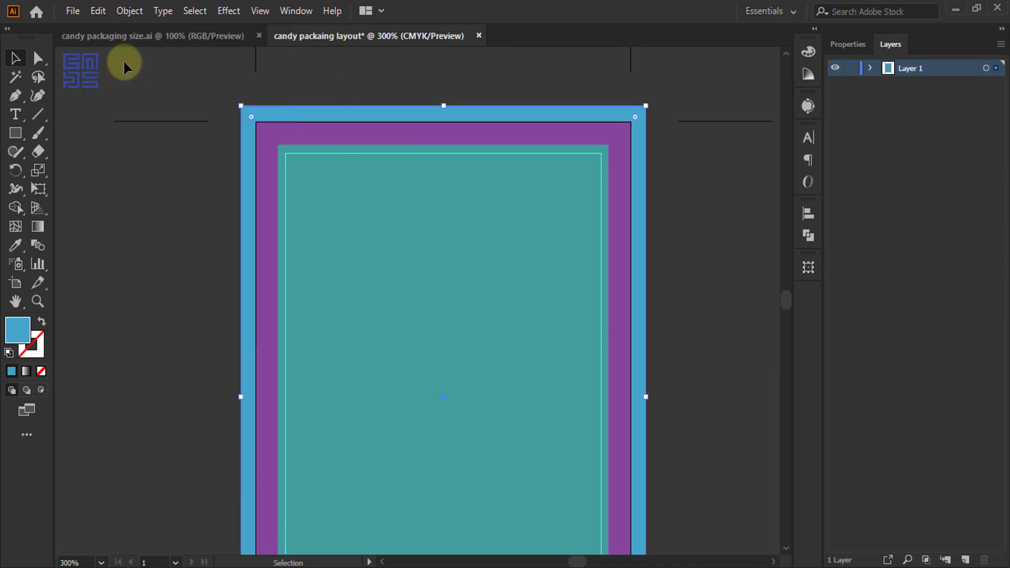
left_click(98, 11)
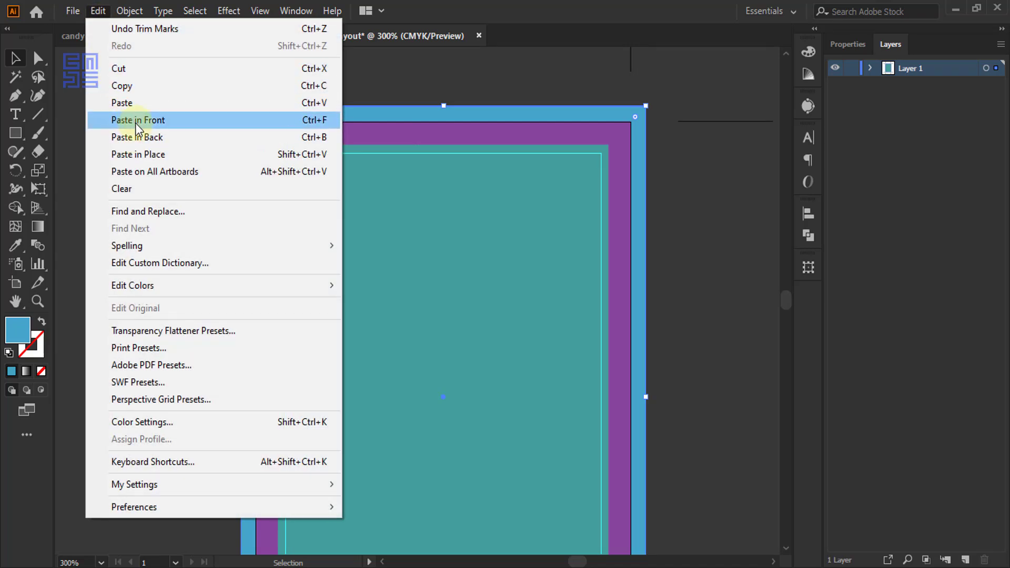
left_click(137, 128)
right_click(529, 115)
mouse_move(571, 376)
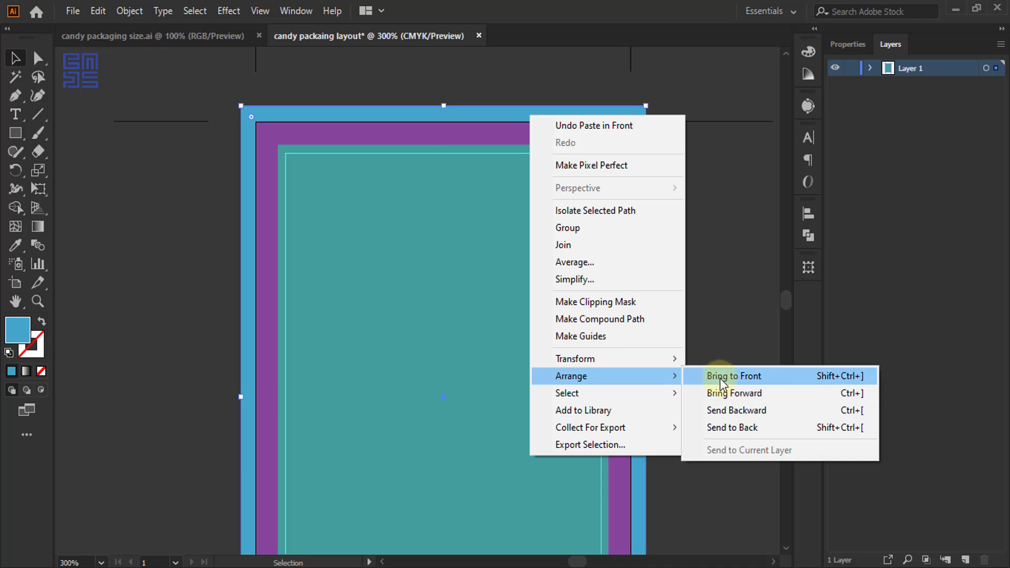
left_click(718, 375)
Step: Recolour the front bleed copy from blue to green by setting its hue to about 90
left_click(807, 52)
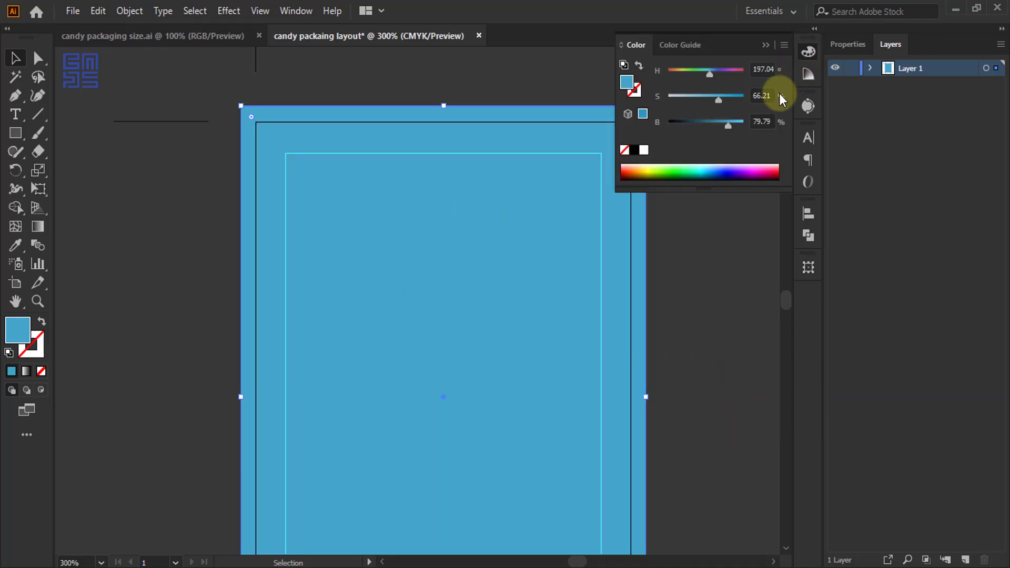
left_click_drag(718, 71, 688, 71)
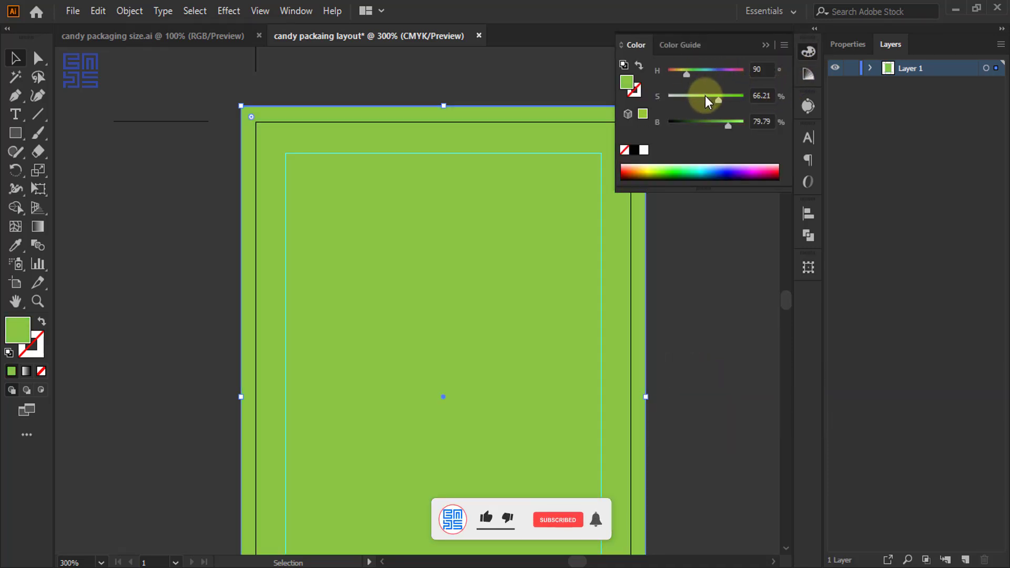
left_click(764, 46)
key("ctrl+minus")
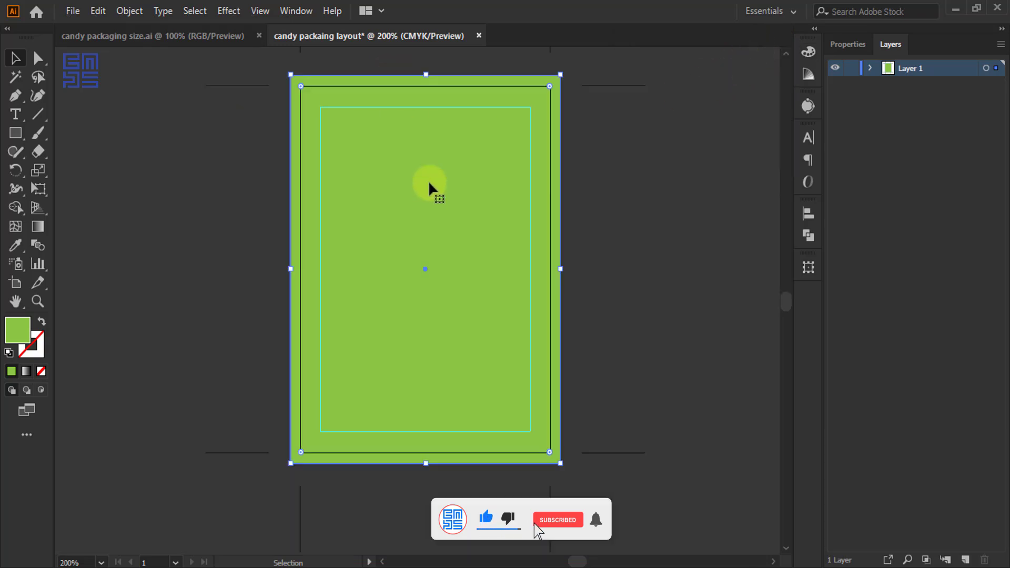
key("ctrl+plus")
key("ctrl+plus")
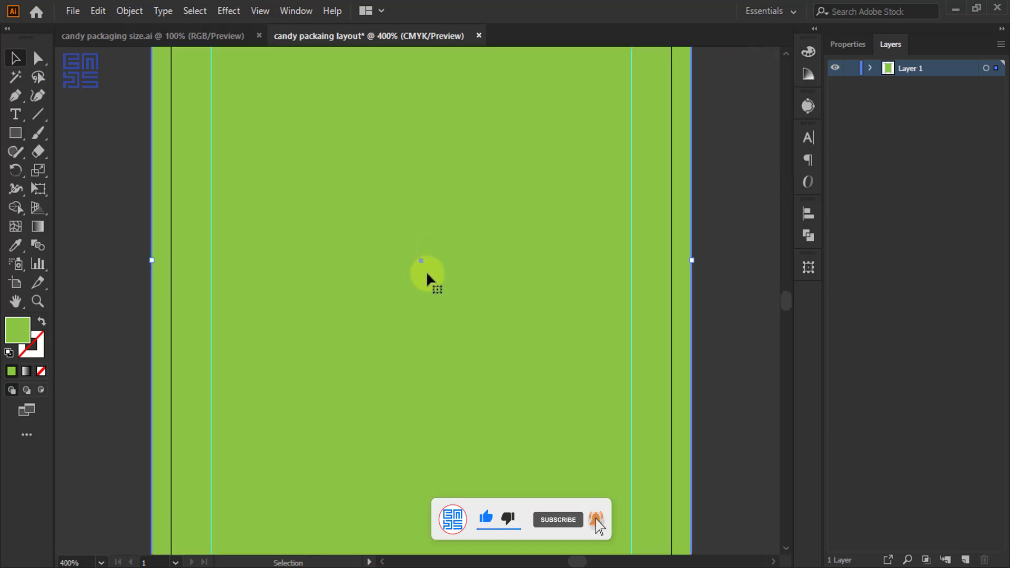
key("ctrl+minus")
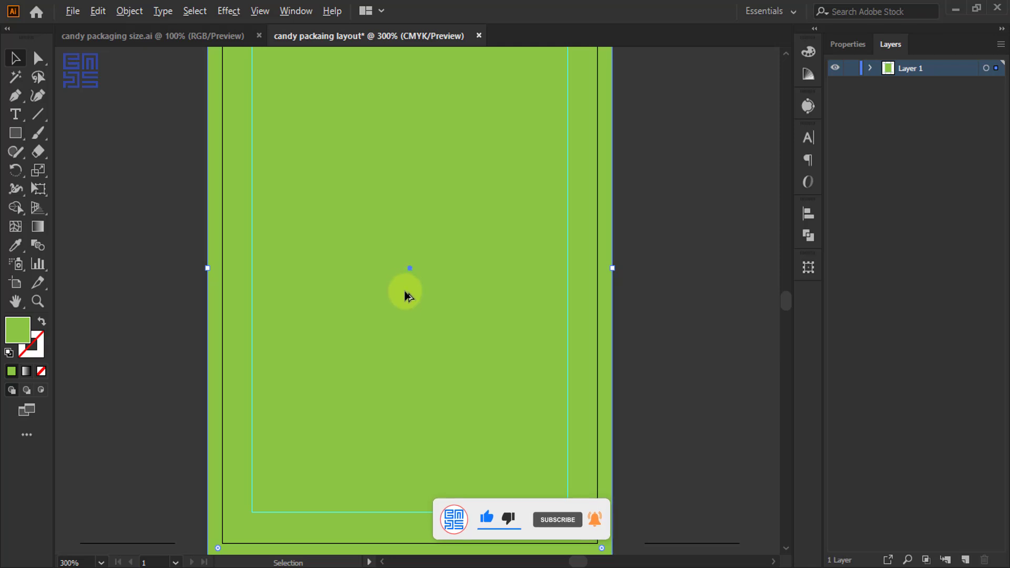
key("ctrl+minus")
Step: Stretch the green band's top edge to mid-page and centre it vertically on the bleed rectangle
left_click_drag(408, 92, 408, 275)
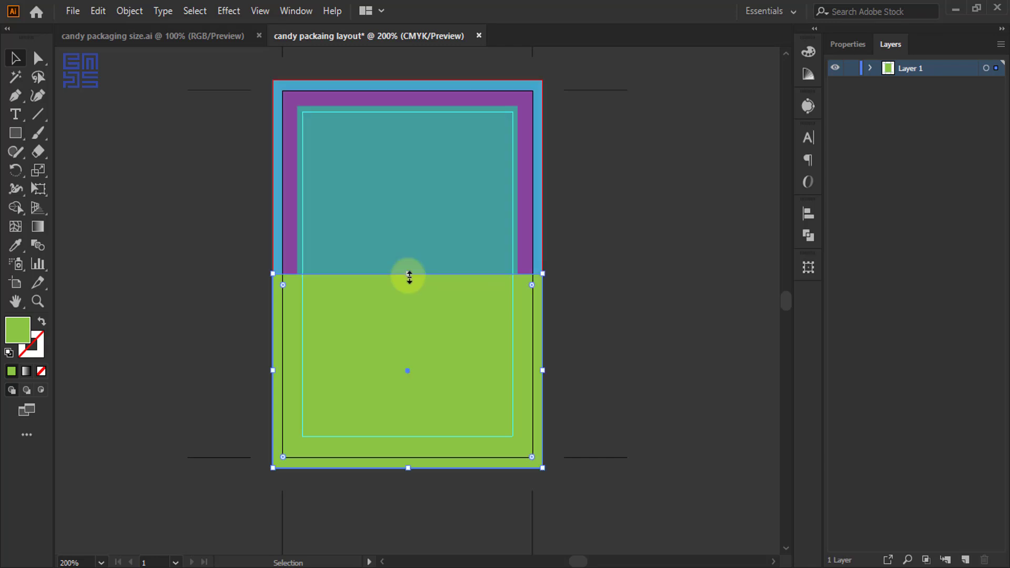
left_click(343, 86)
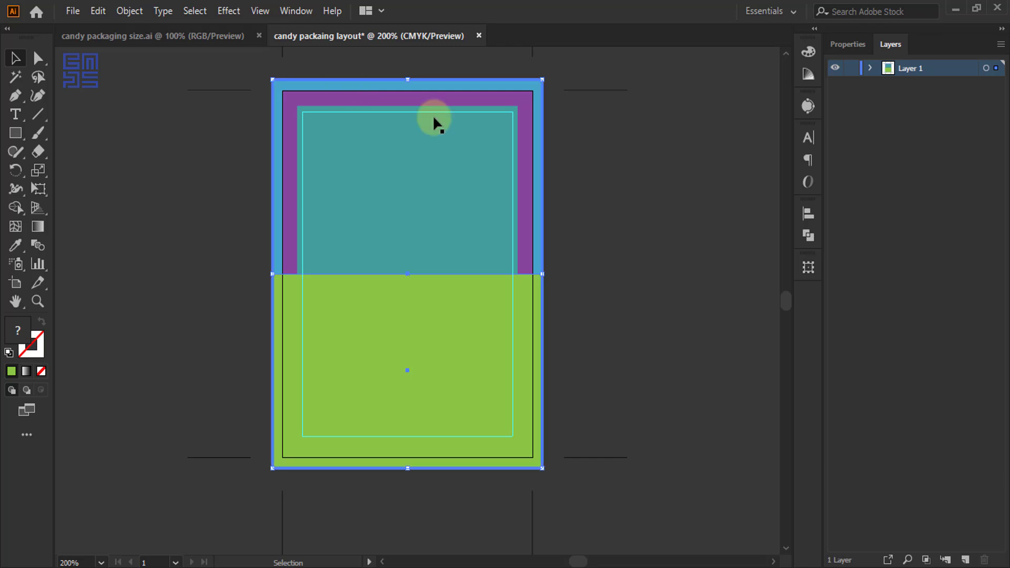
left_click(809, 214)
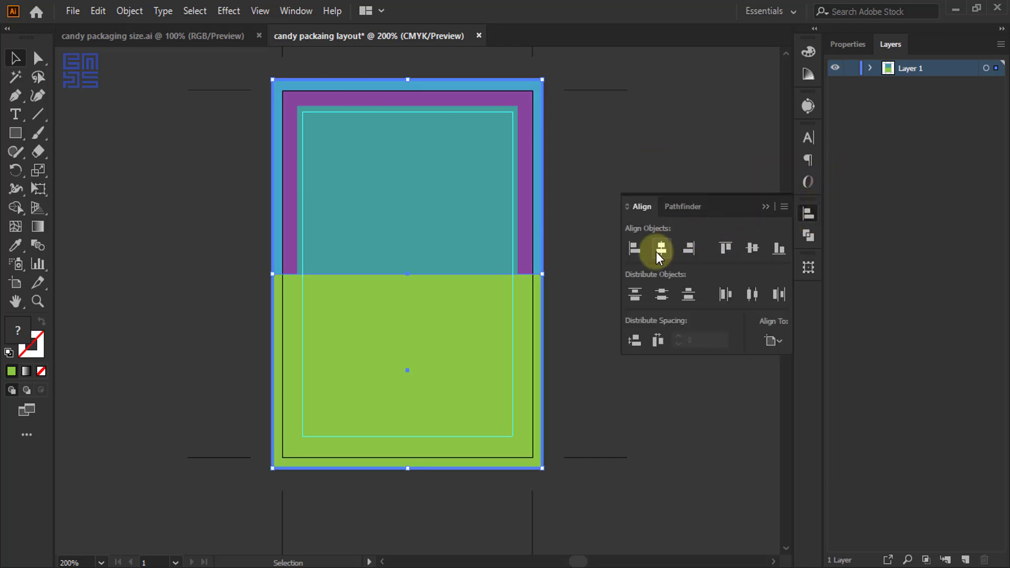
left_click(753, 248)
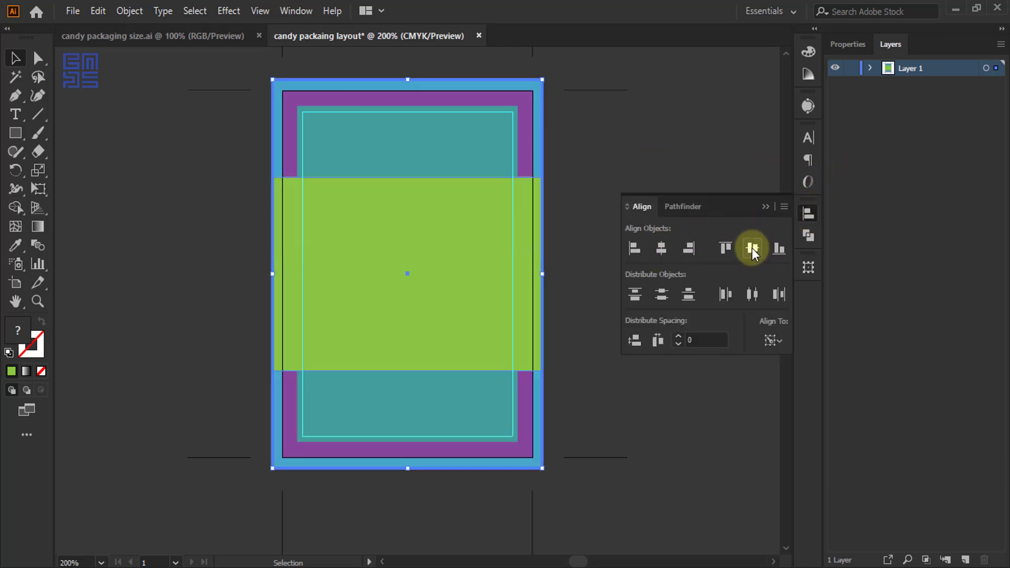
left_click(766, 207)
Step: Convert the green band into guides with Make Guides, then deselect
left_click(582, 179)
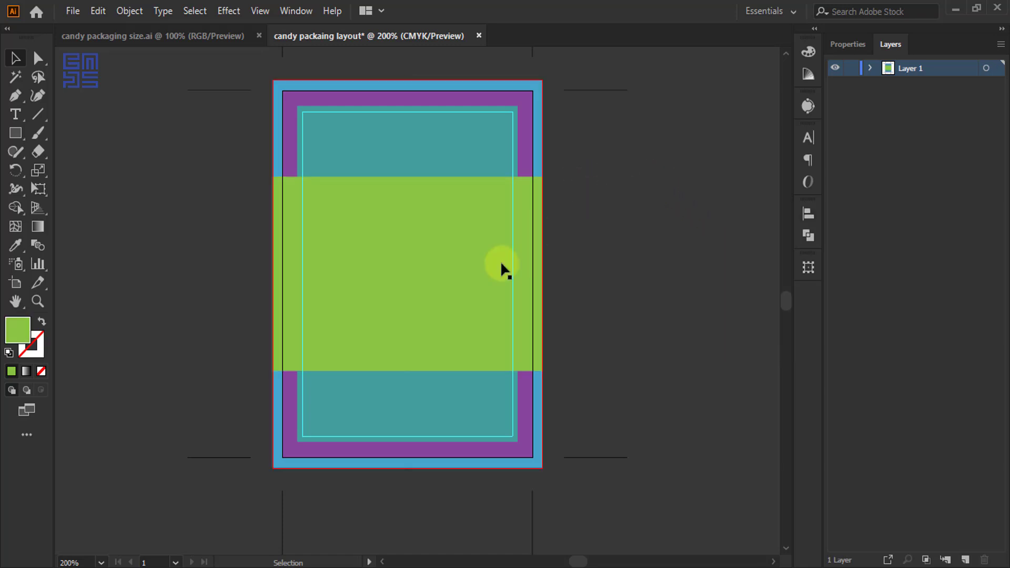
left_click(401, 179)
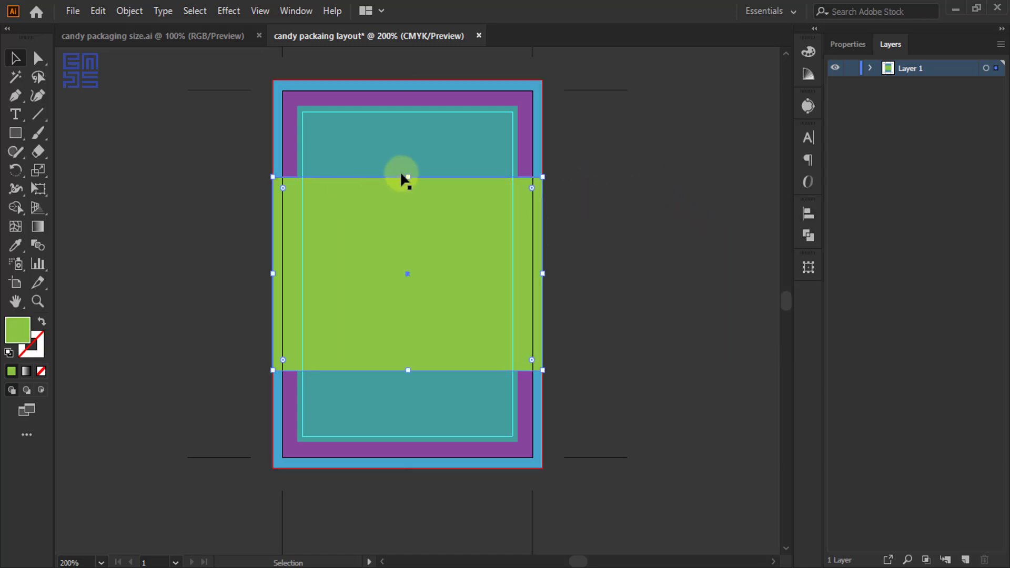
right_click(408, 210)
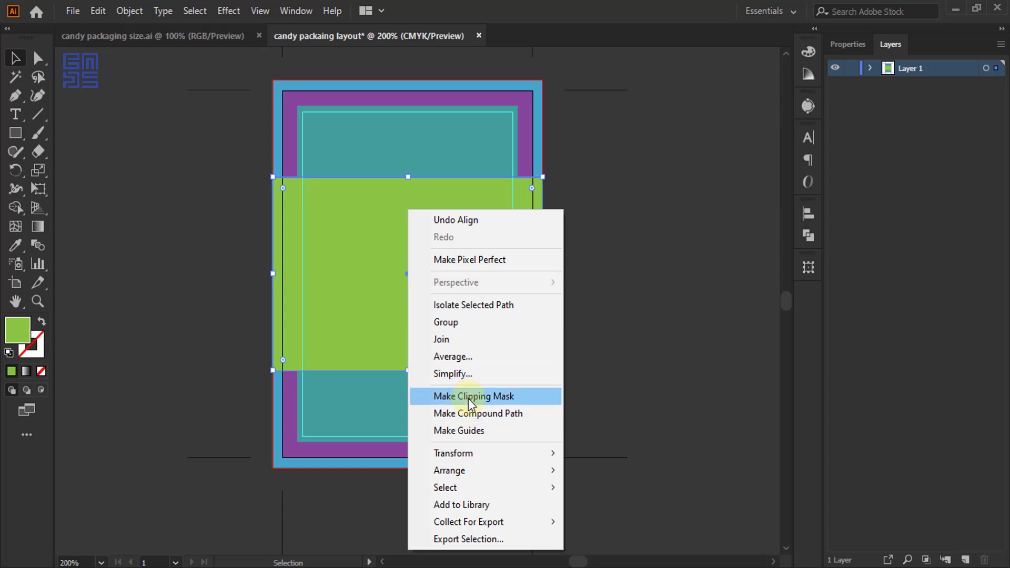
left_click(471, 430)
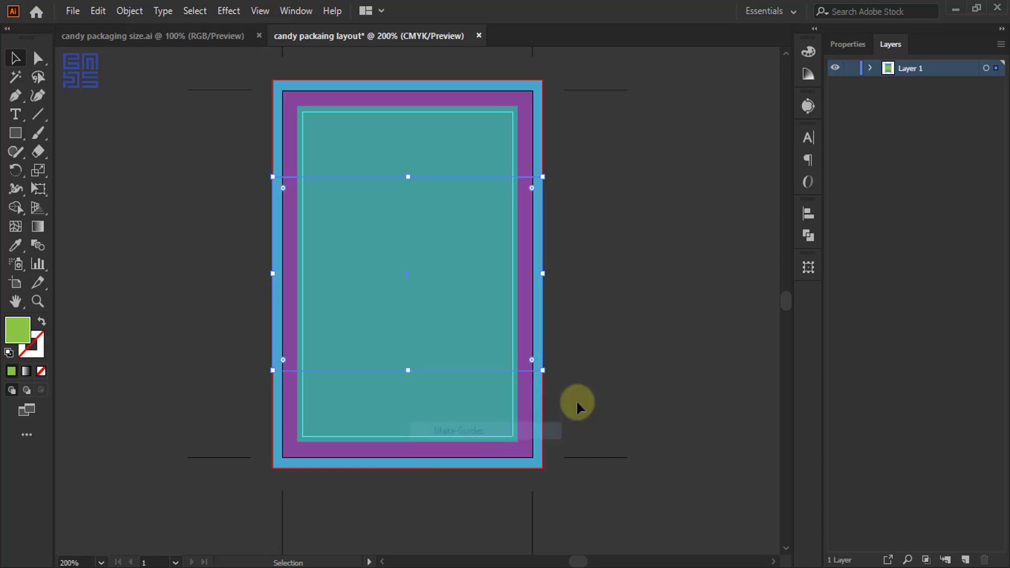
left_click(532, 361)
scroll(338, 271, "up", 1, "alt")
scroll(338, 273, "down", 1, "alt")
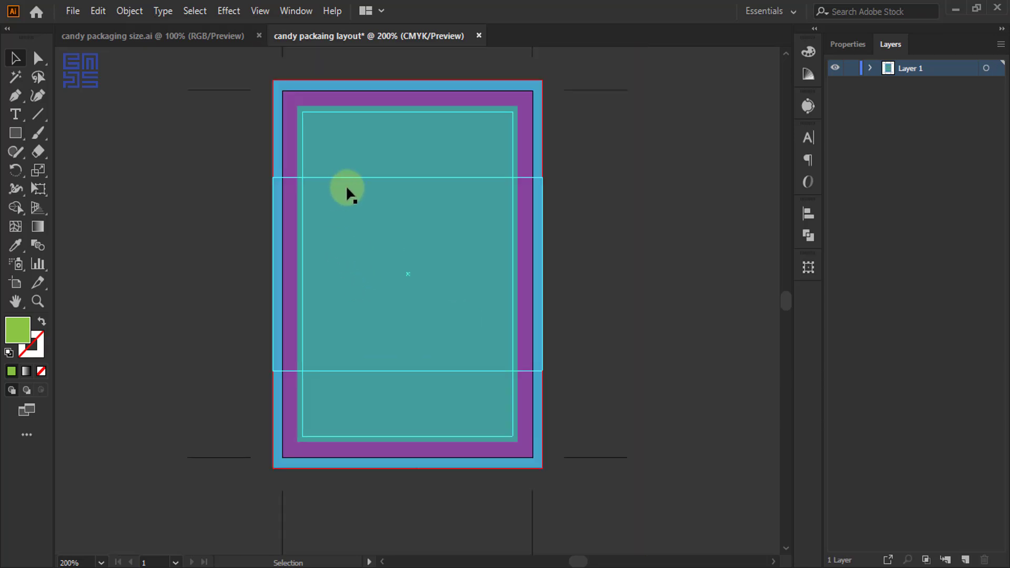
left_click(205, 36)
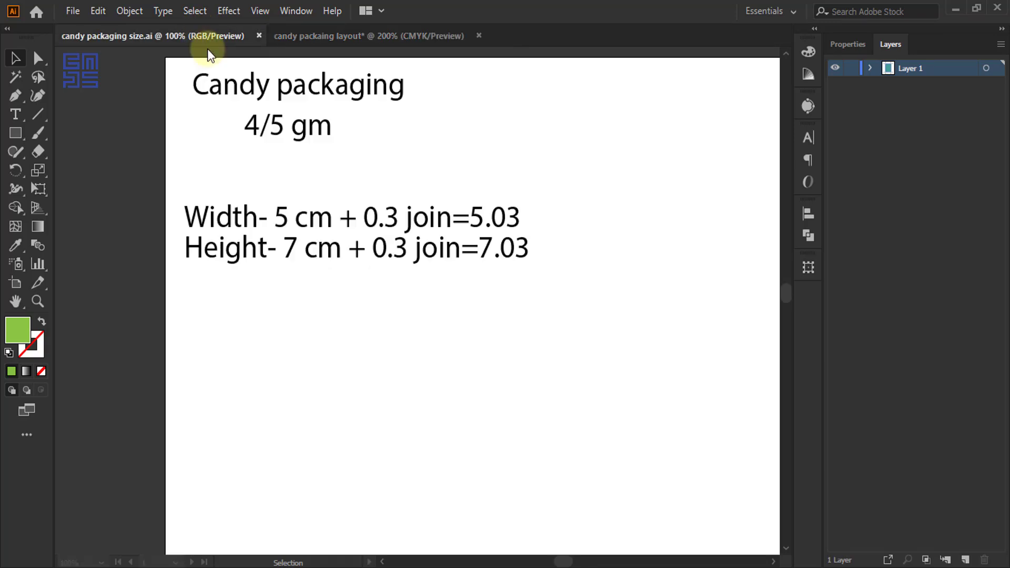
left_click_drag(582, 253, 226, 123)
left_click_drag(634, 222, 346, 162)
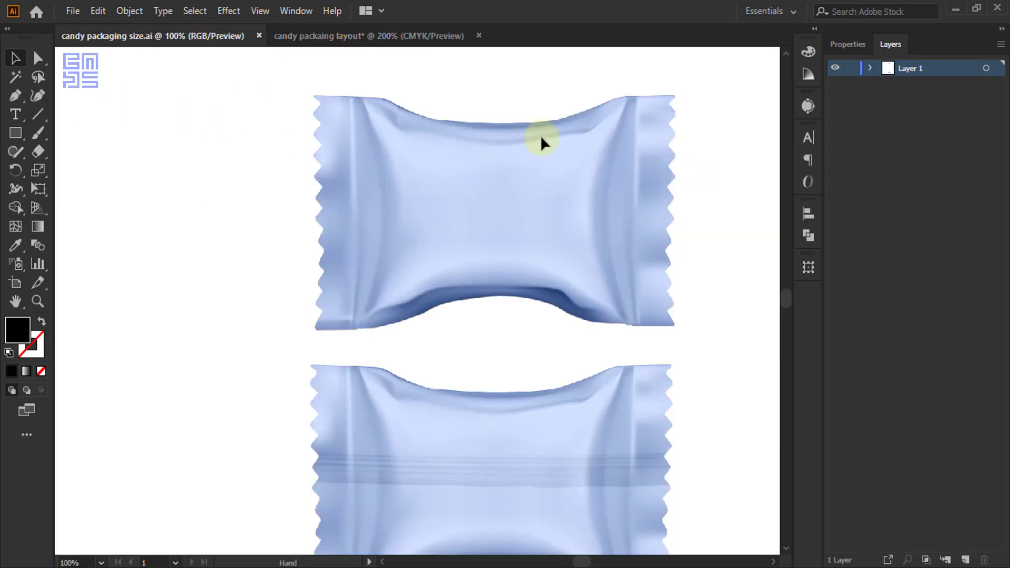
left_click_drag(504, 387, 492, 259)
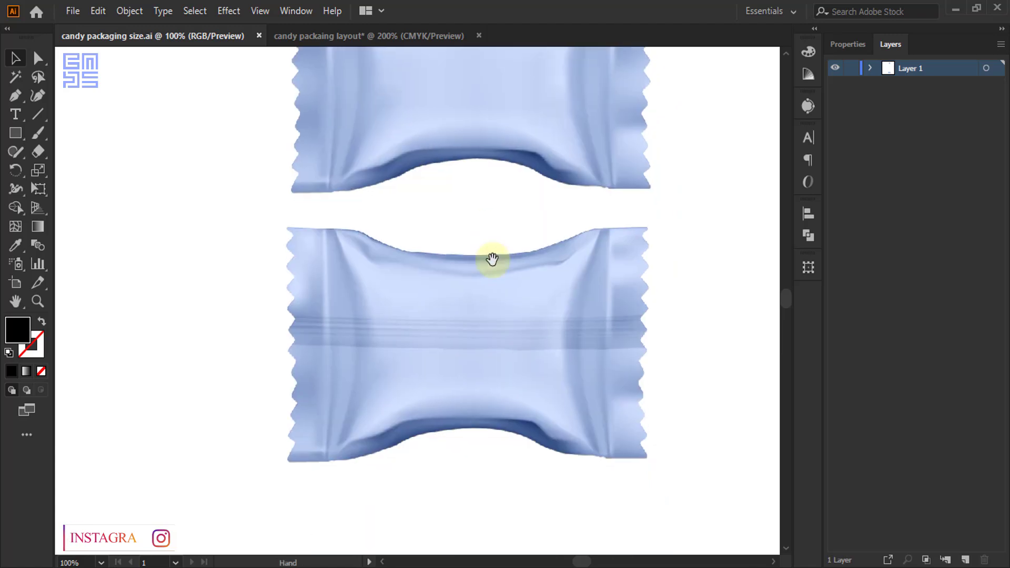
left_click(292, 34)
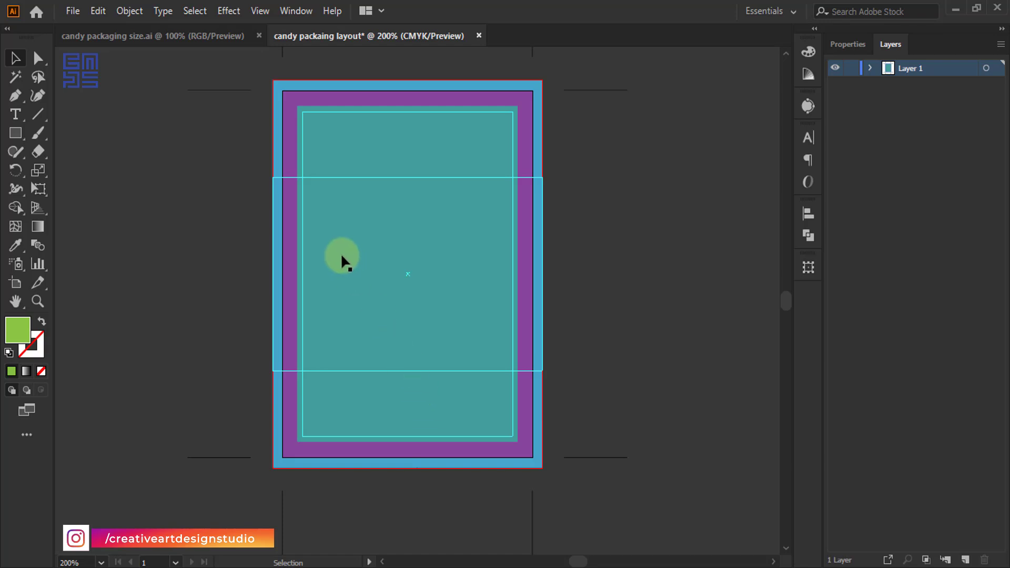
Step: Turn the teal rectangle into guides with Make Guides
scroll(277, 92, "up", 3)
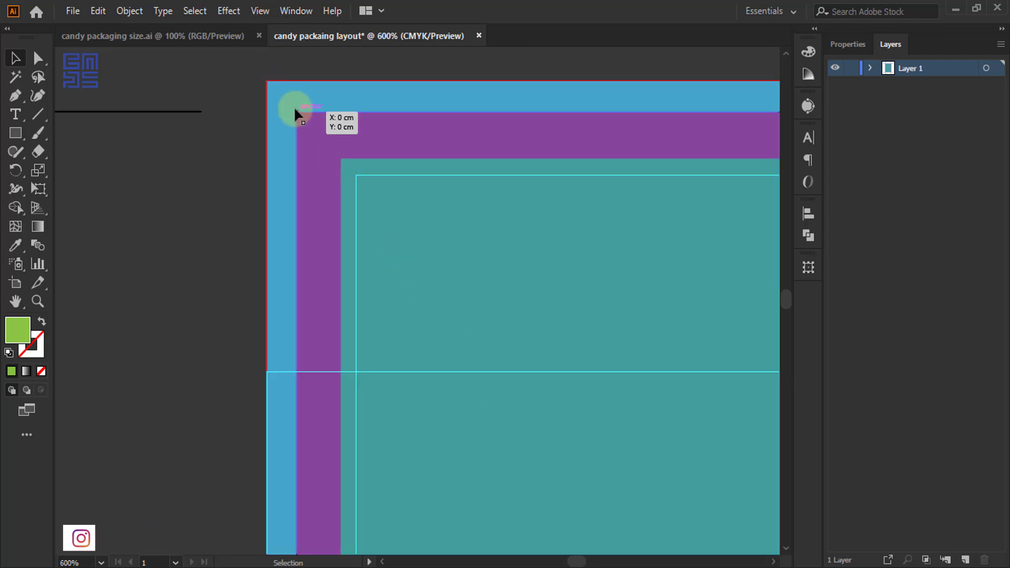
left_click_drag(295, 110, 341, 168)
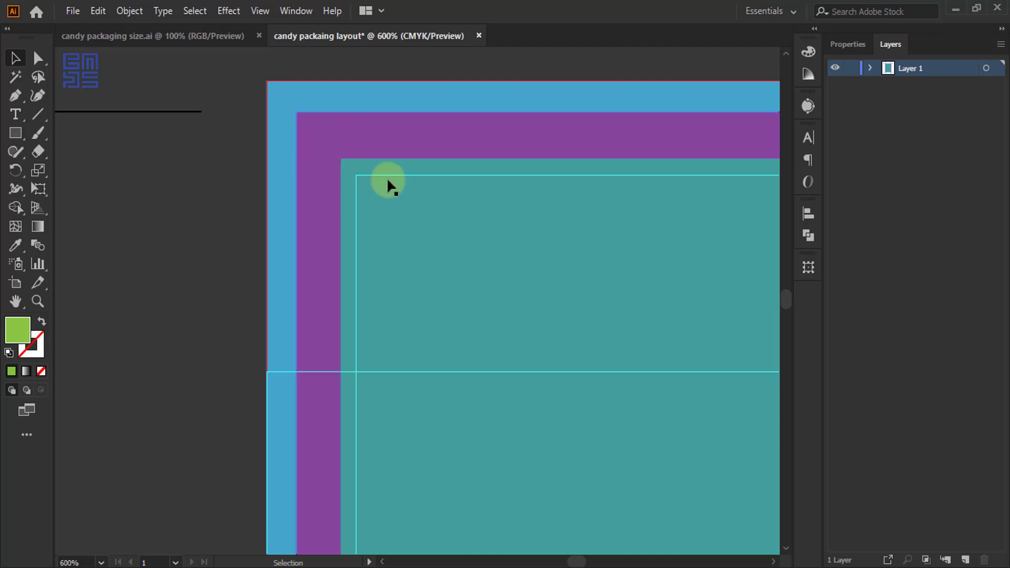
left_click(336, 190)
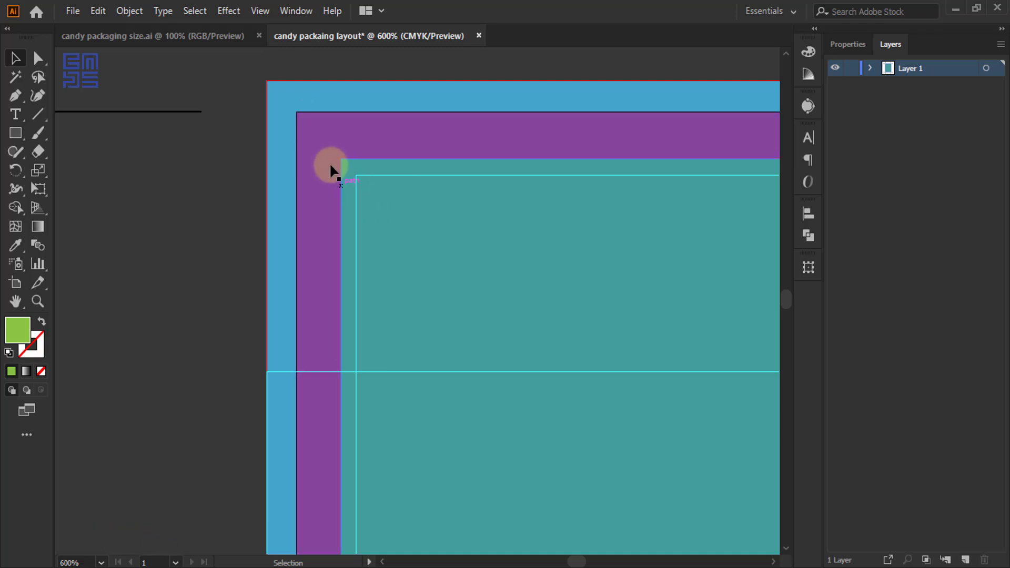
scroll(329, 156, "up", 1, "alt")
left_click(369, 166)
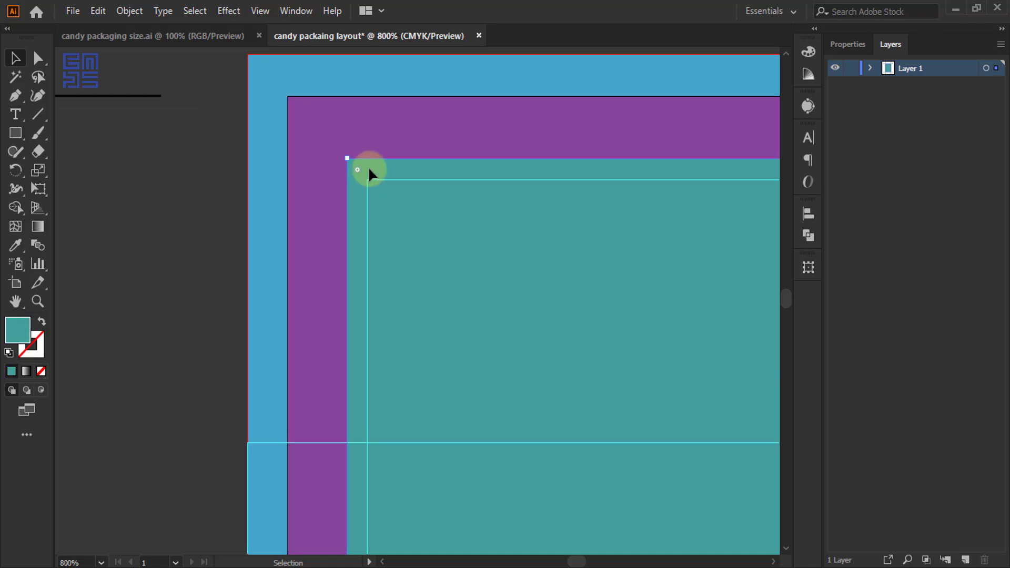
right_click(369, 168)
left_click(420, 390)
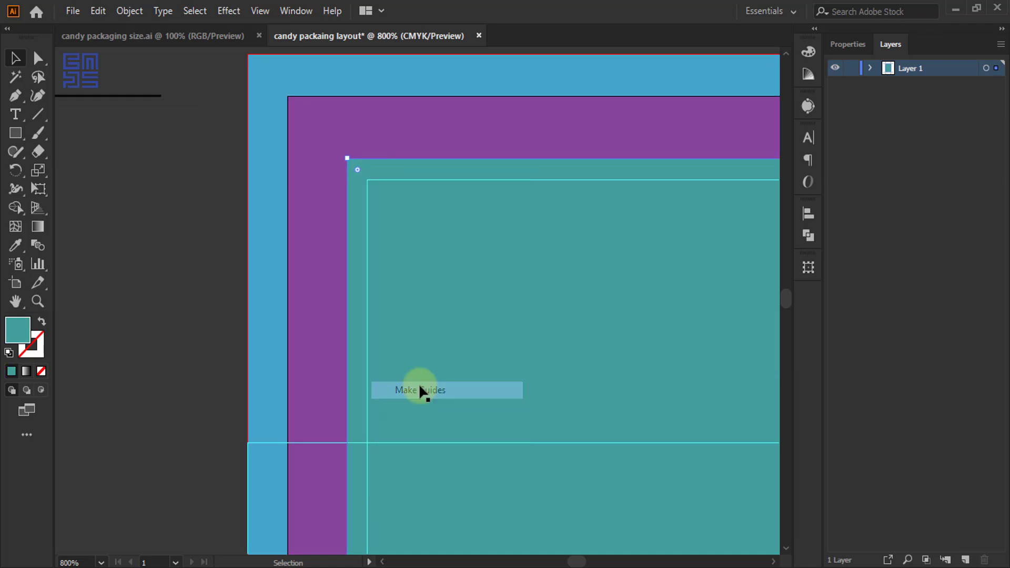
Step: Turn the purple rectangle into a guide with Make Guides
left_click(278, 266)
left_click(194, 210)
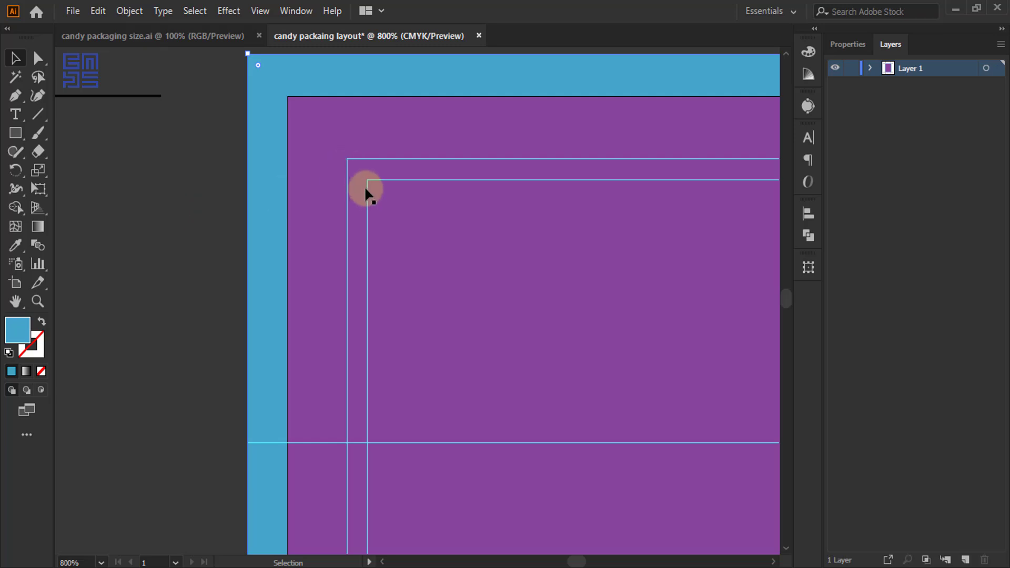
left_click(324, 128)
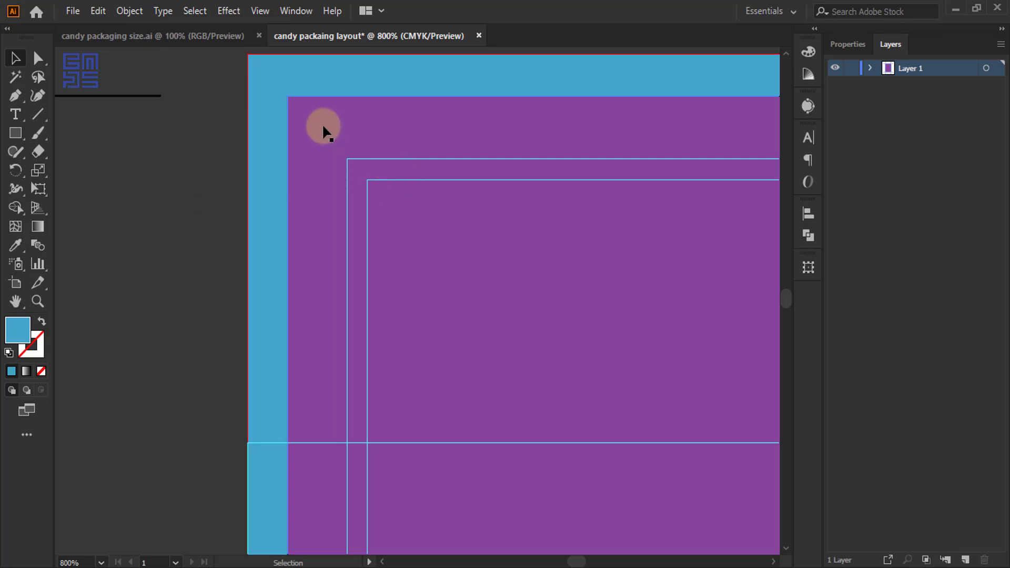
left_click(342, 117)
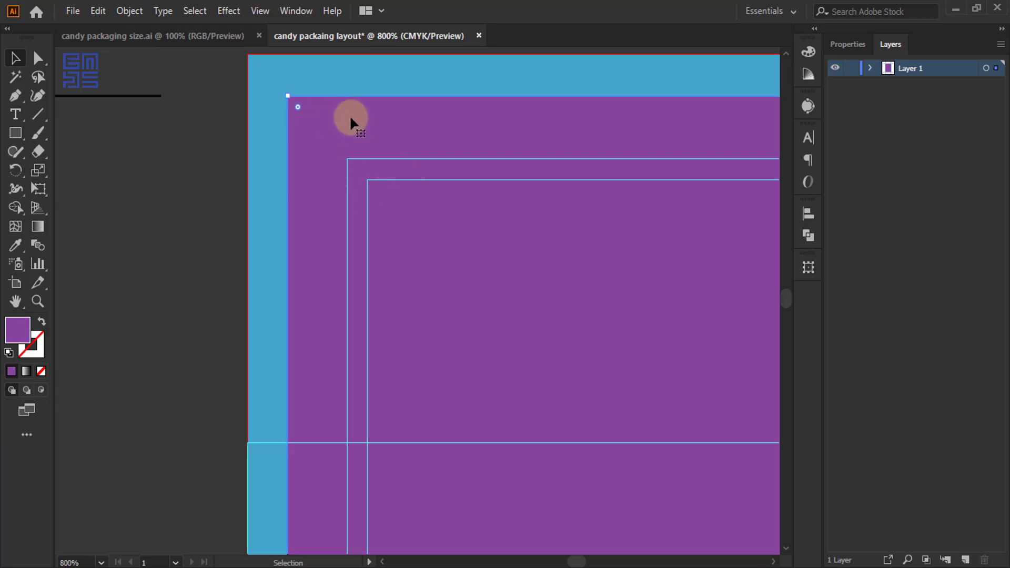
right_click(344, 123)
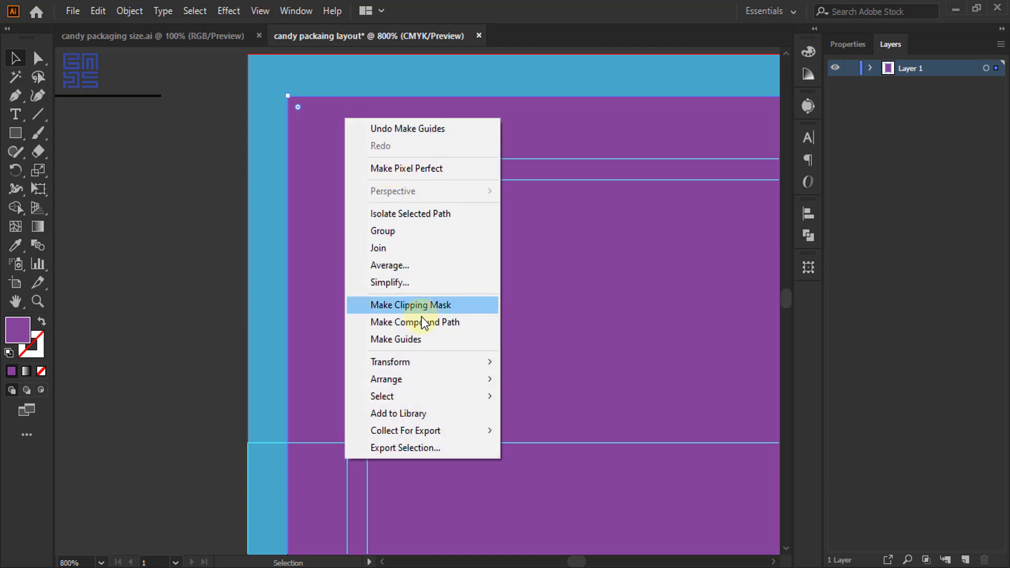
left_click(424, 343)
Step: Fill the large blue background rectangle with the white swatch, then deselect it
scroll(277, 163, "down", 3)
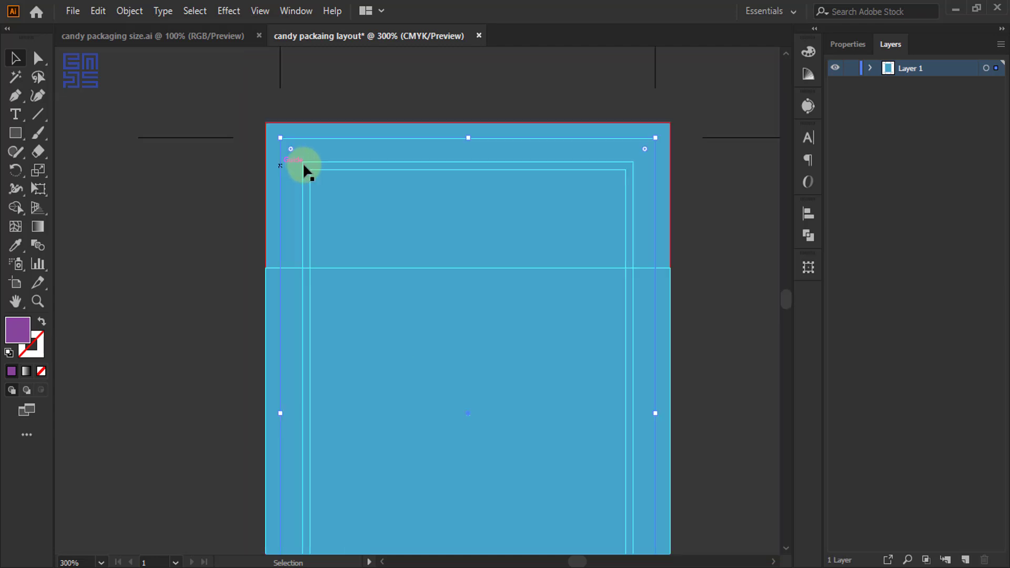
scroll(294, 152, "up", 1)
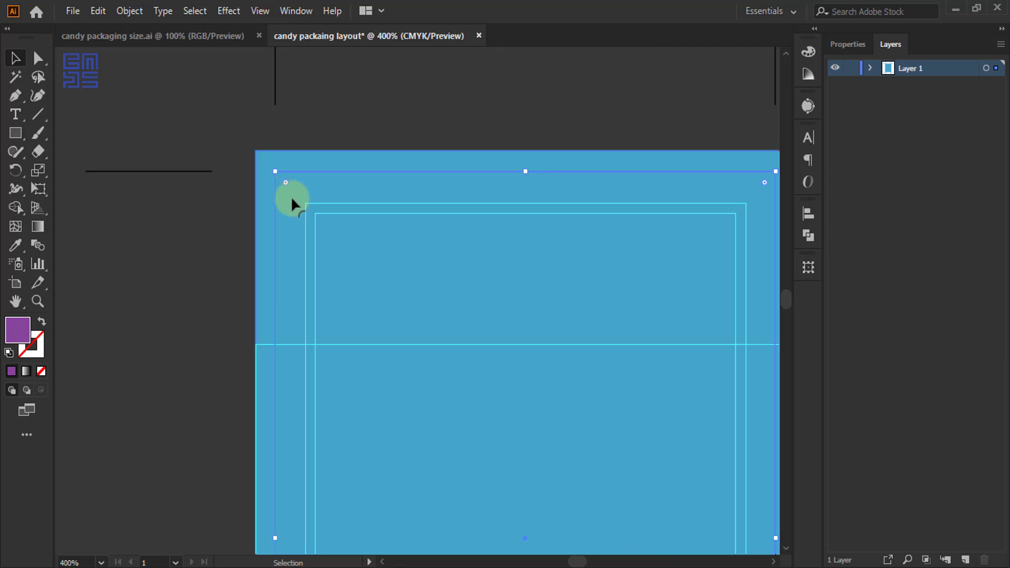
scroll(285, 197, "up", 3)
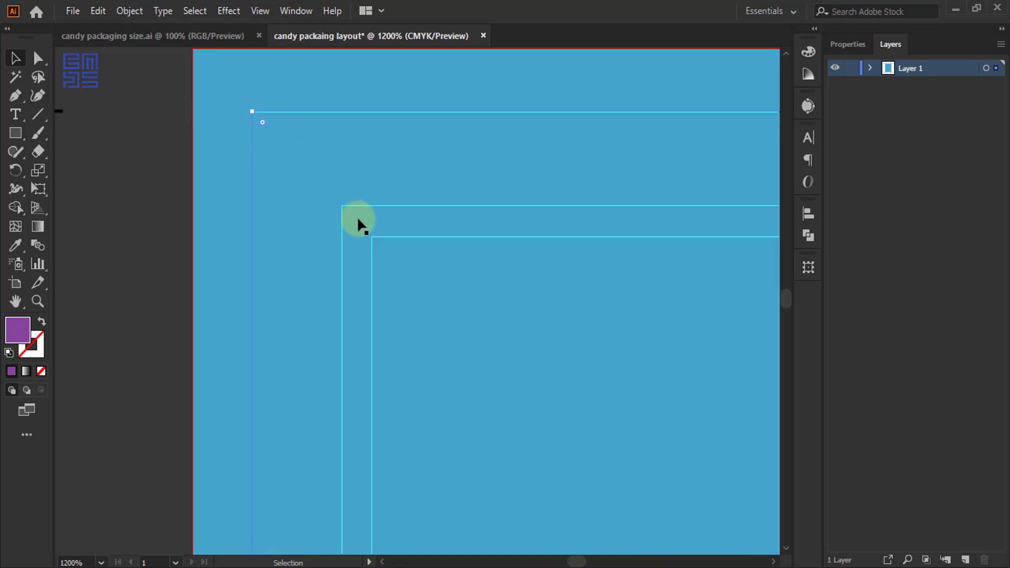
scroll(280, 197, "up", 2)
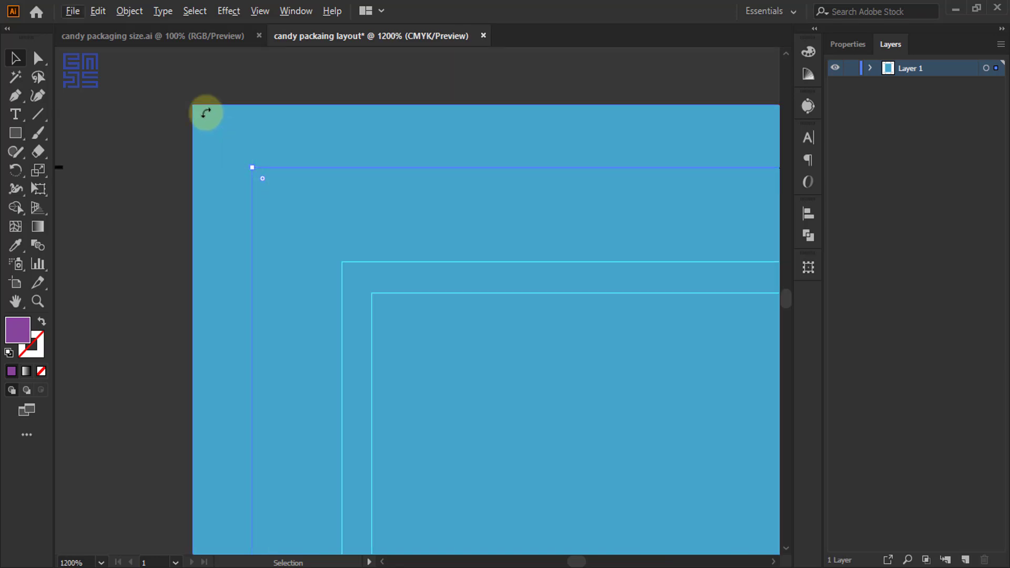
left_click_drag(374, 290, 245, 178)
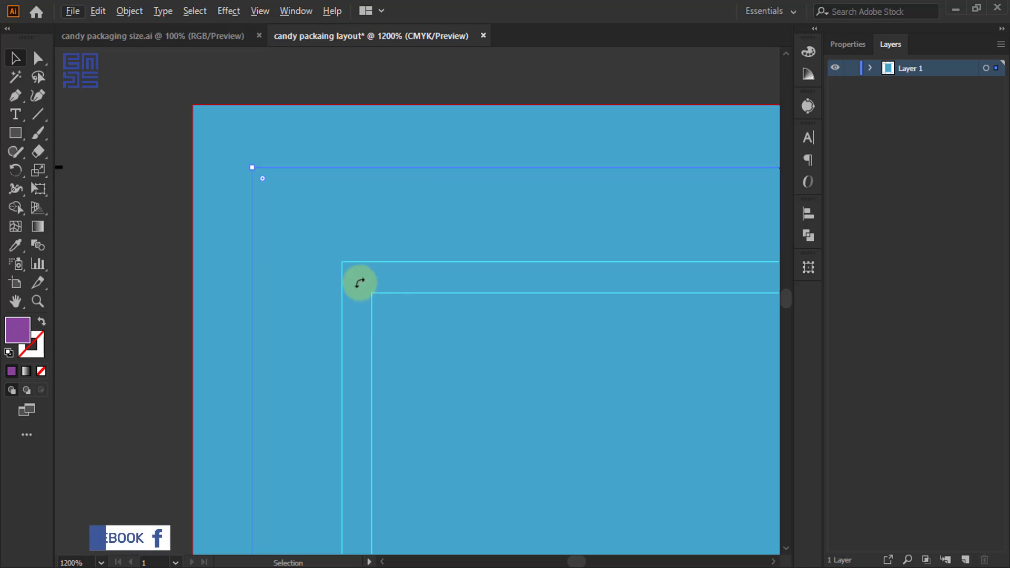
scroll(247, 169, "down", 3)
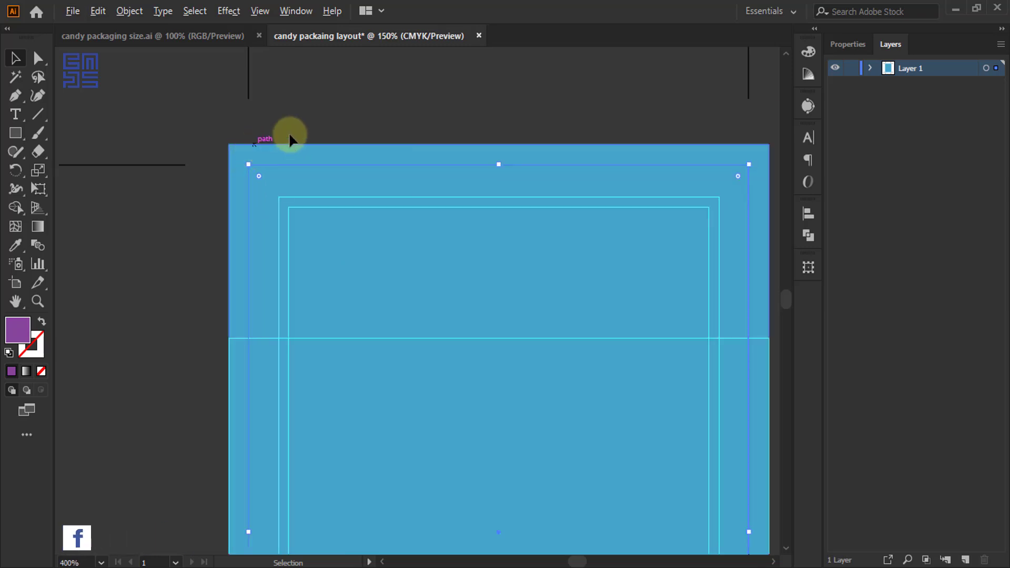
scroll(288, 136, "down", 3)
left_click(481, 235)
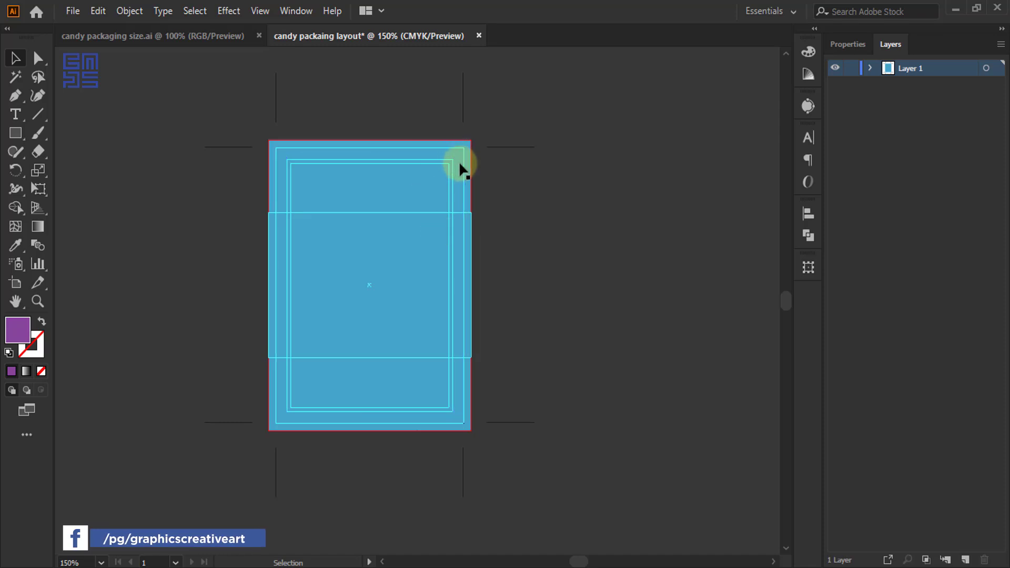
scroll(460, 163, "up", 2)
left_click(134, 377)
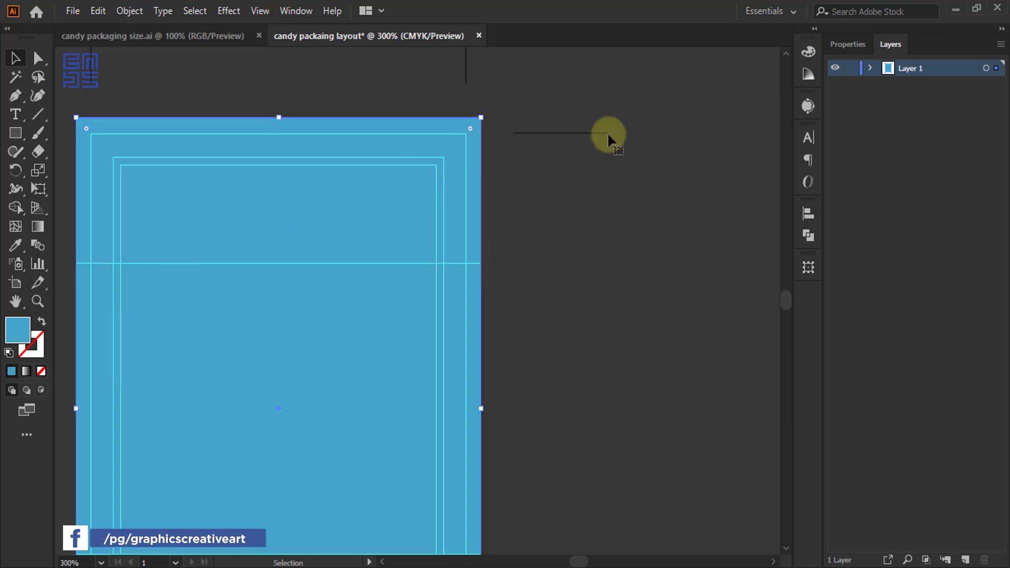
left_click(808, 53)
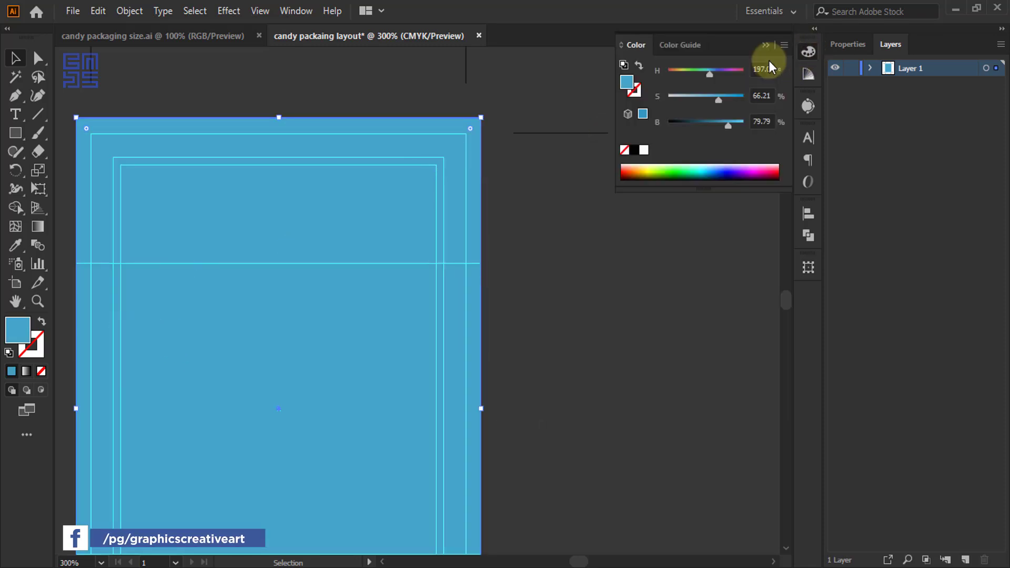
left_click(644, 150)
left_click(569, 234)
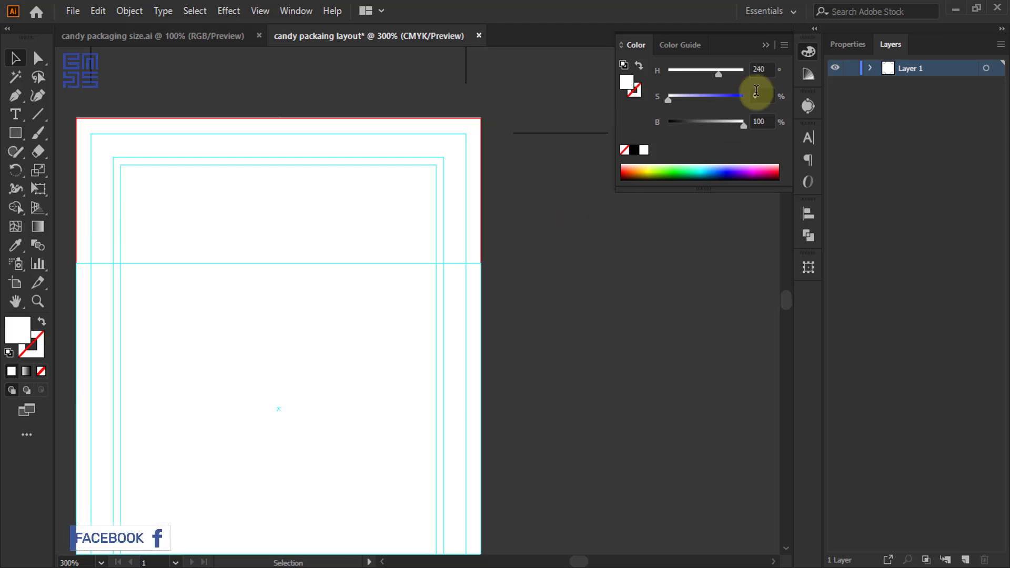
left_click(773, 50)
scroll(456, 161, "down", 1)
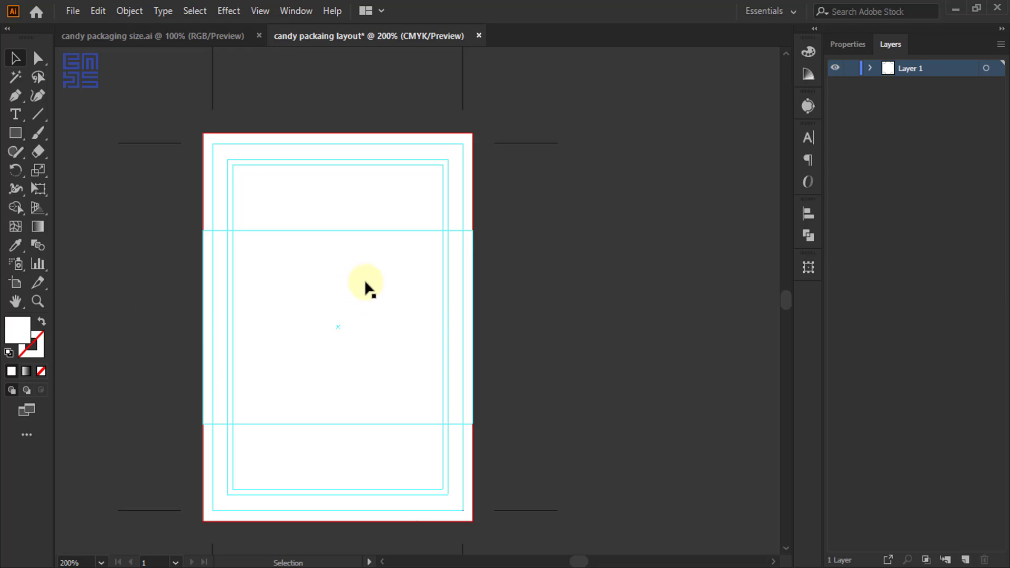
left_click(73, 10)
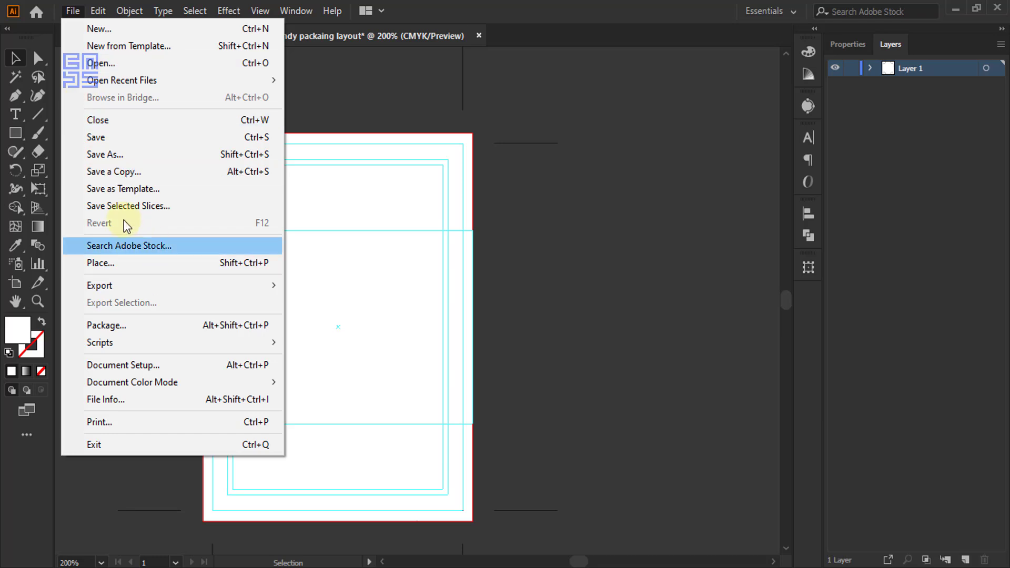
left_click(136, 193)
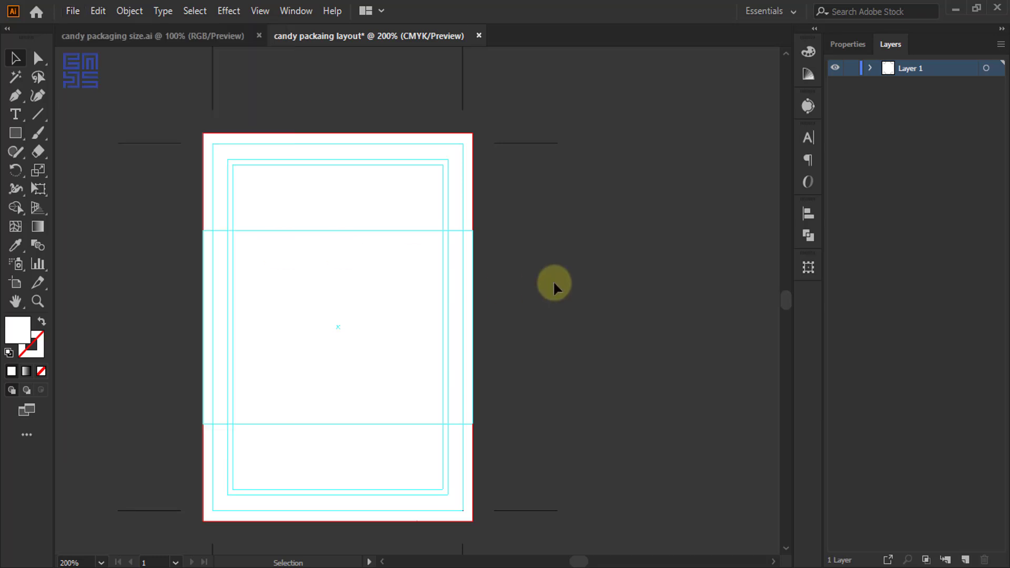